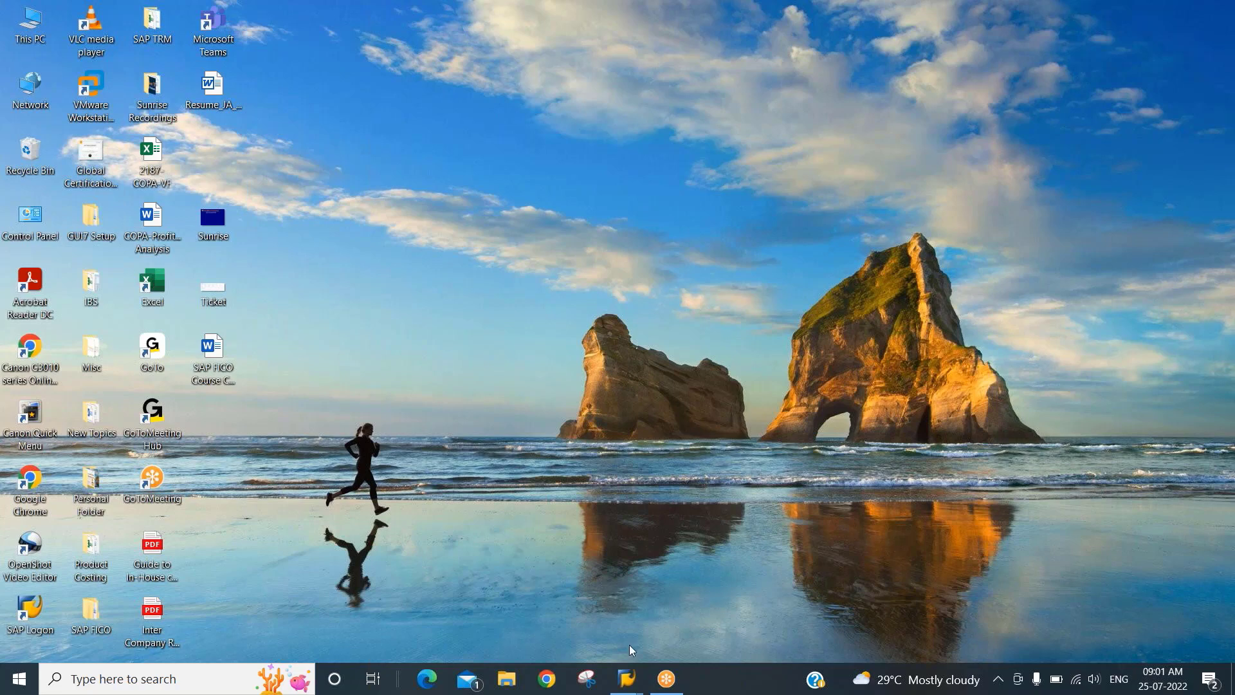
Switch to the SAP Create Material window and choose the Basic Data 1, Purchasing, MRP 1 and Accounting 1 views for RM7171
{"action": "left_click", "coordinate": [626, 679]}
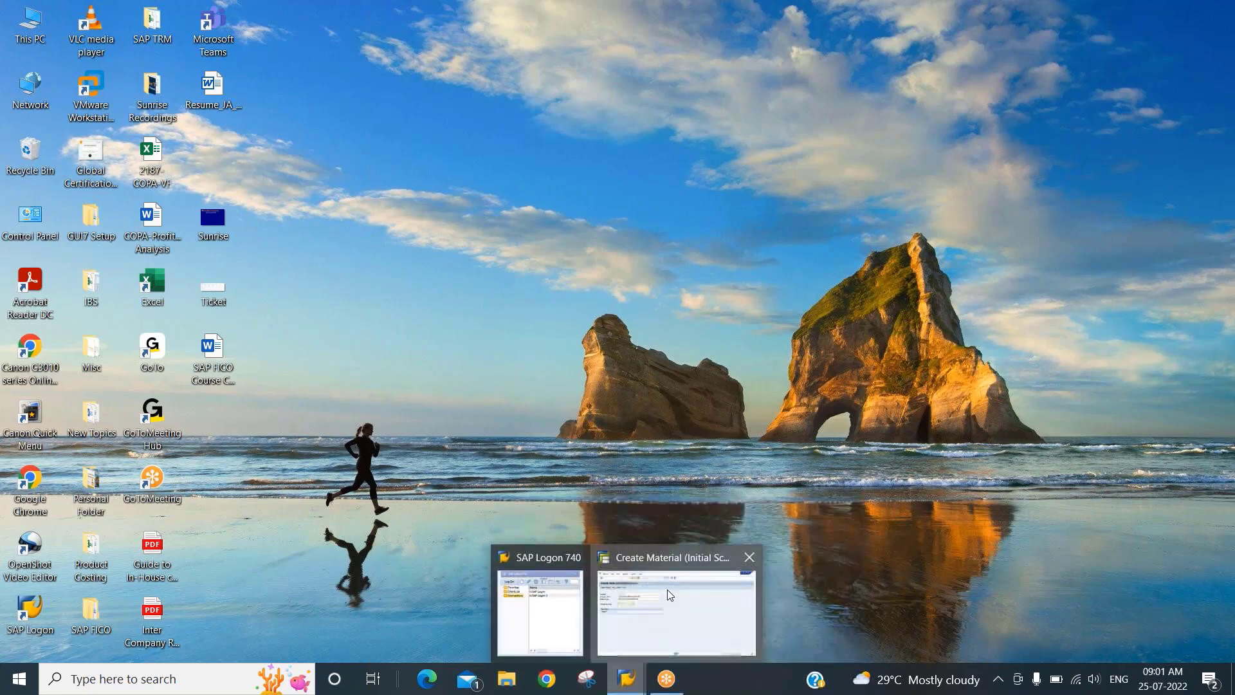
{"action": "left_click", "coordinate": [666, 590]}
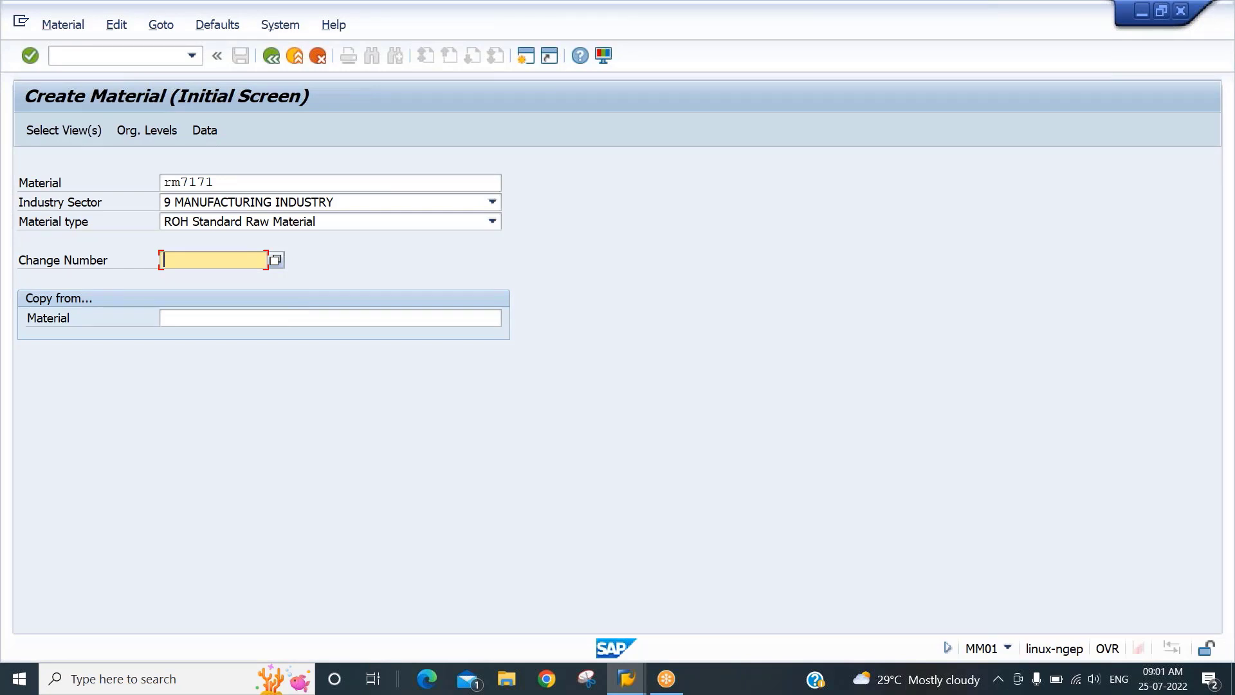
{"action": "key", "text": "Return"}
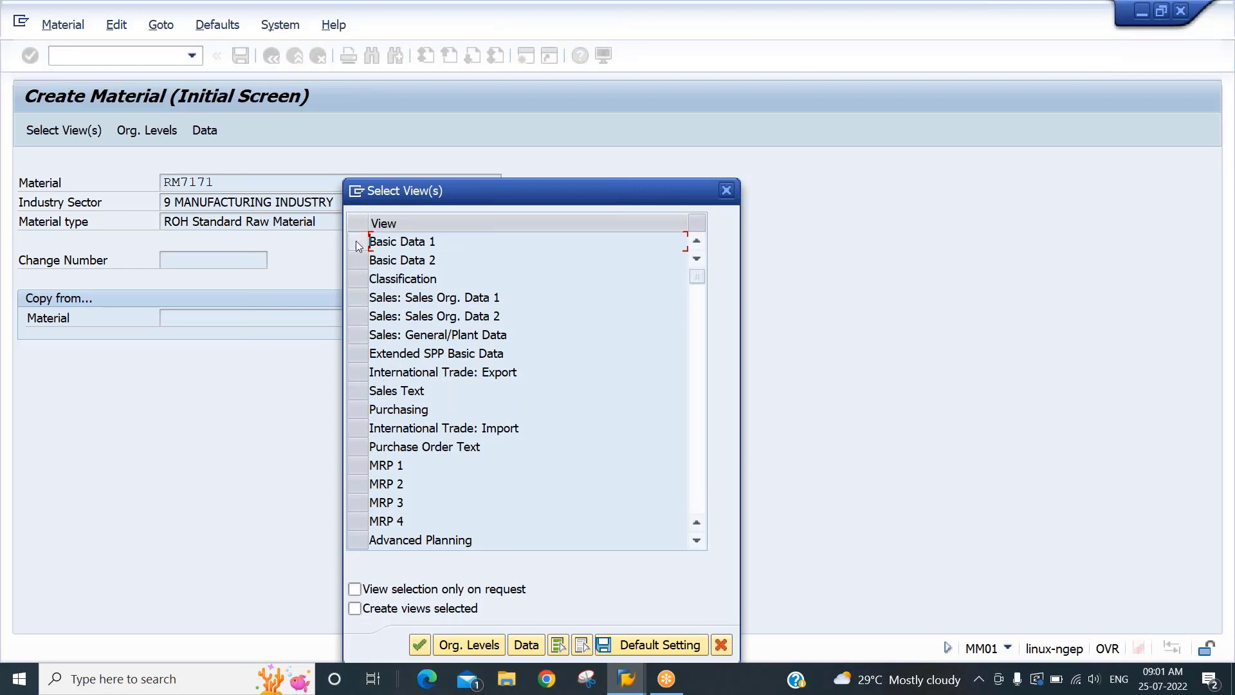
{"action": "left_click", "coordinate": [357, 243]}
{"action": "left_click", "coordinate": [360, 412]}
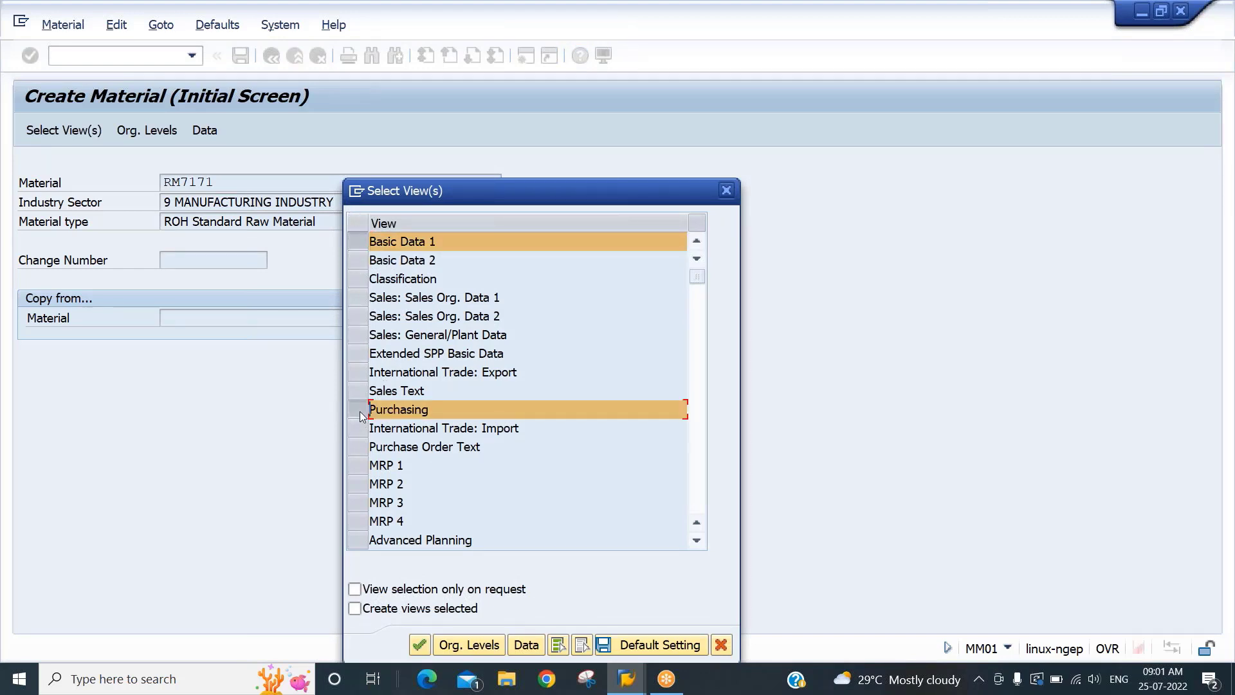
{"action": "left_click", "coordinate": [363, 466]}
{"action": "scroll", "coordinate": [364, 460], "scroll_direction": "down", "scroll_amount": 5}
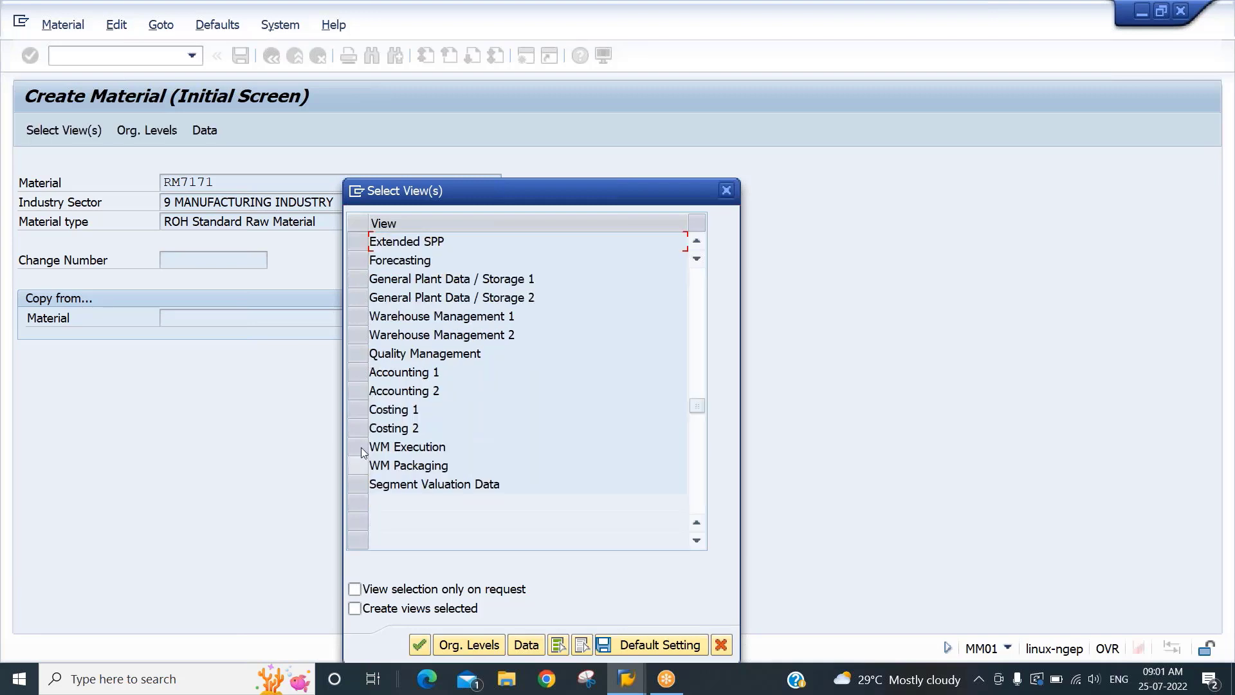
{"action": "left_click", "coordinate": [359, 376]}
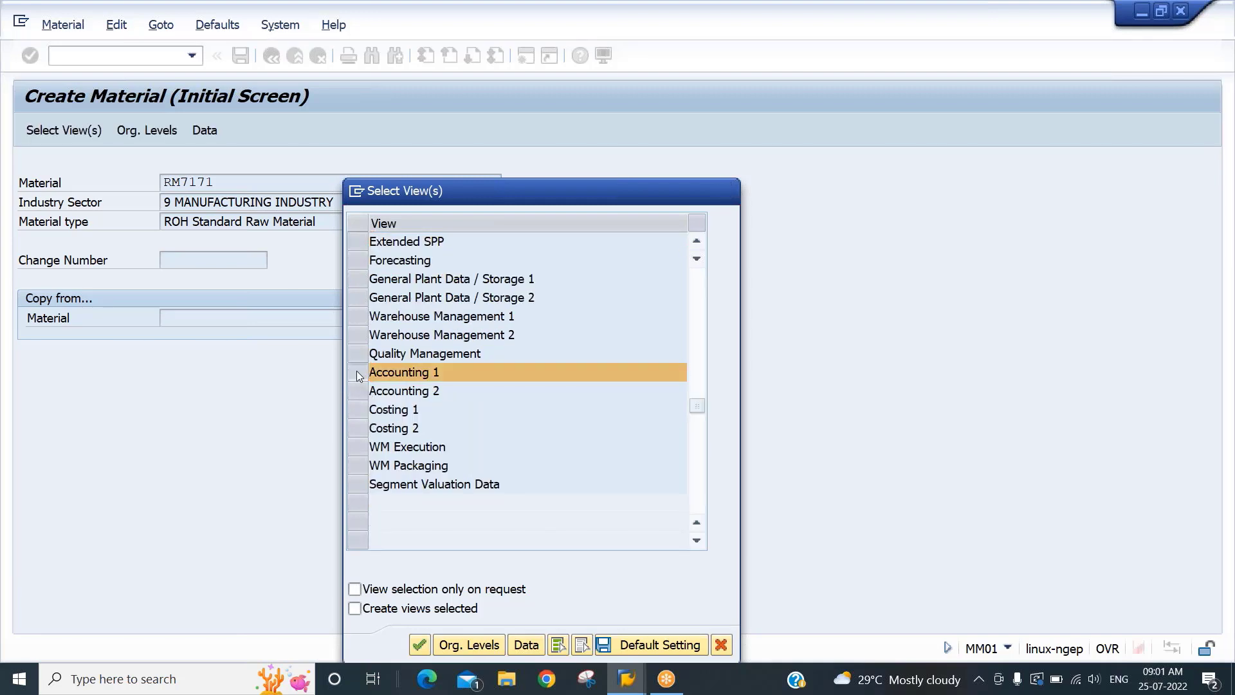
{"action": "key", "text": "Return"}
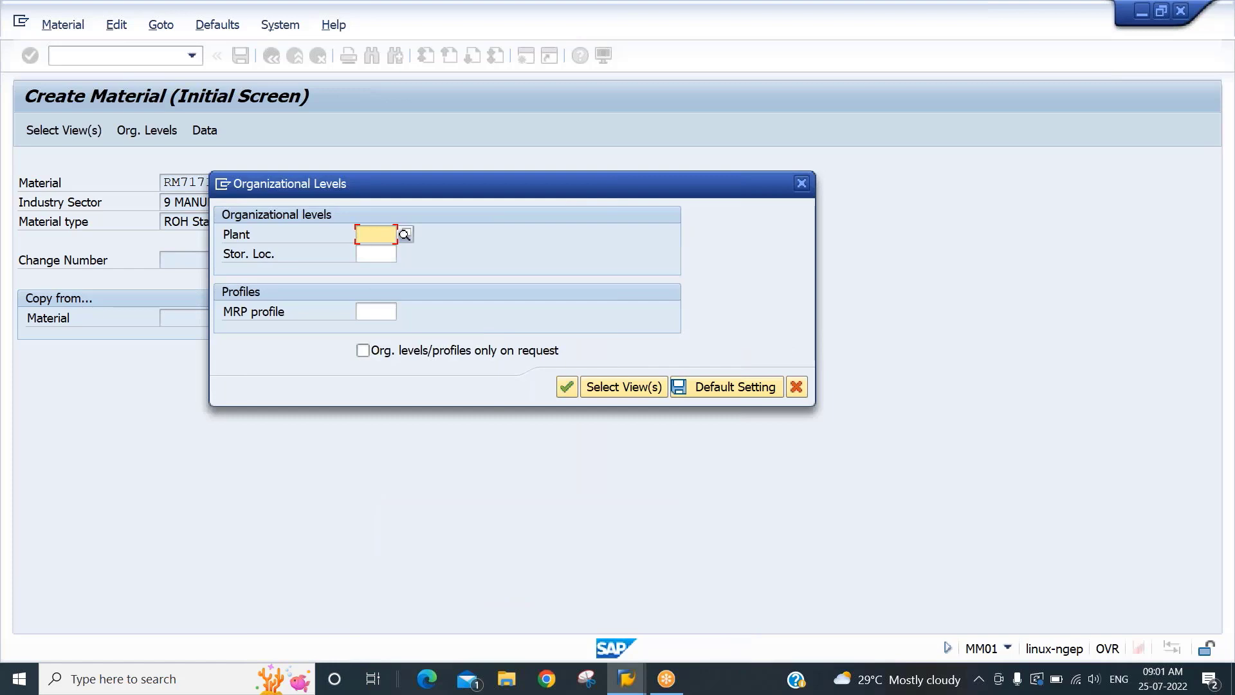
Try to create the material at plant 1177 and storage location 1177
{"action": "type", "text": "1177"}
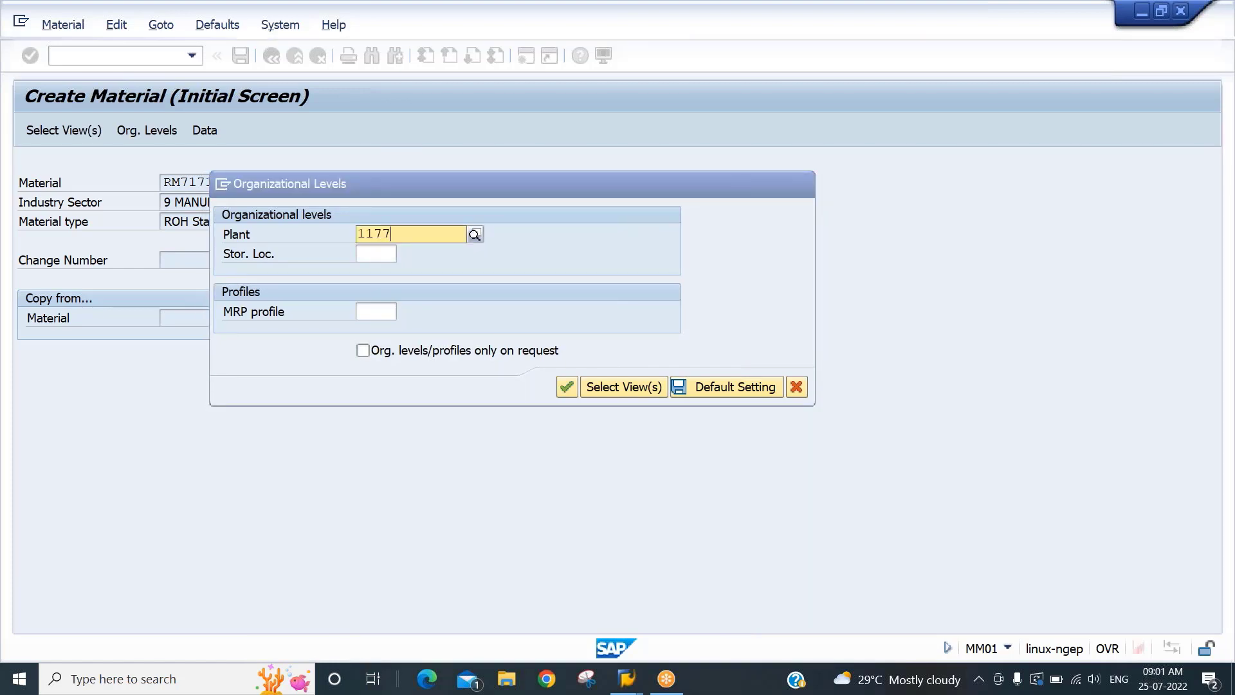
{"action": "key", "text": "Tab"}
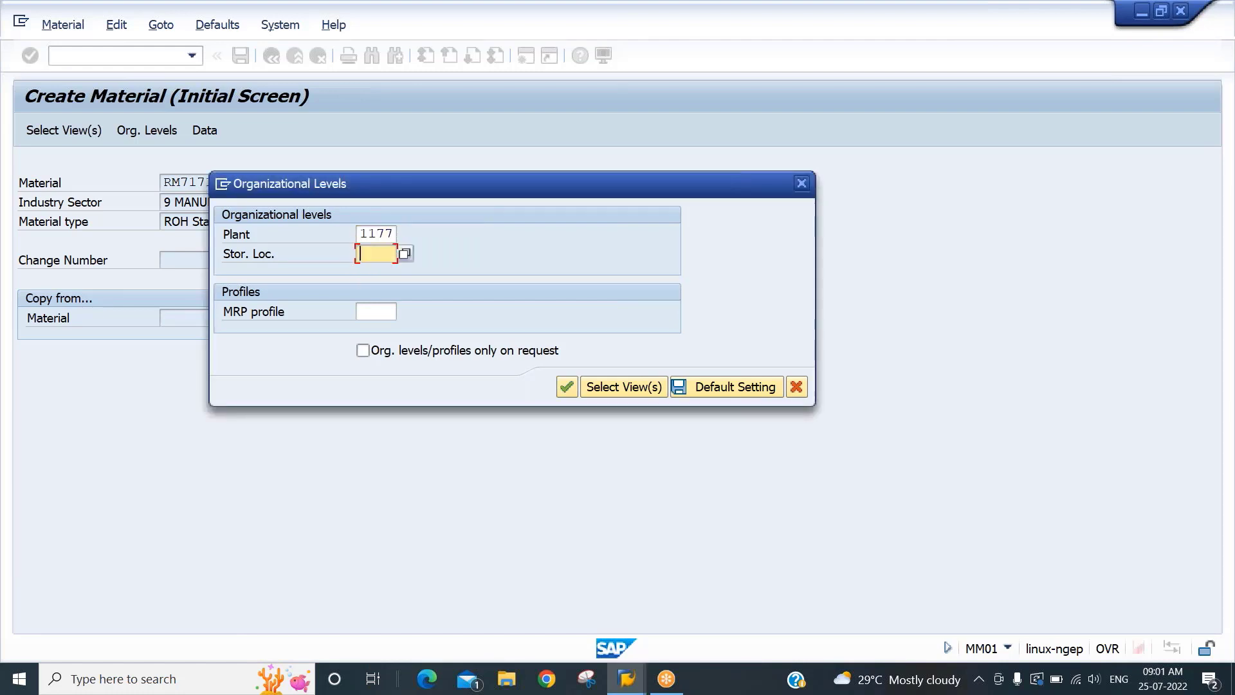
{"action": "type", "text": "1177"}
{"action": "key", "text": "Tab"}
{"action": "key", "text": "Tab"}
{"action": "key", "text": "Tab"}
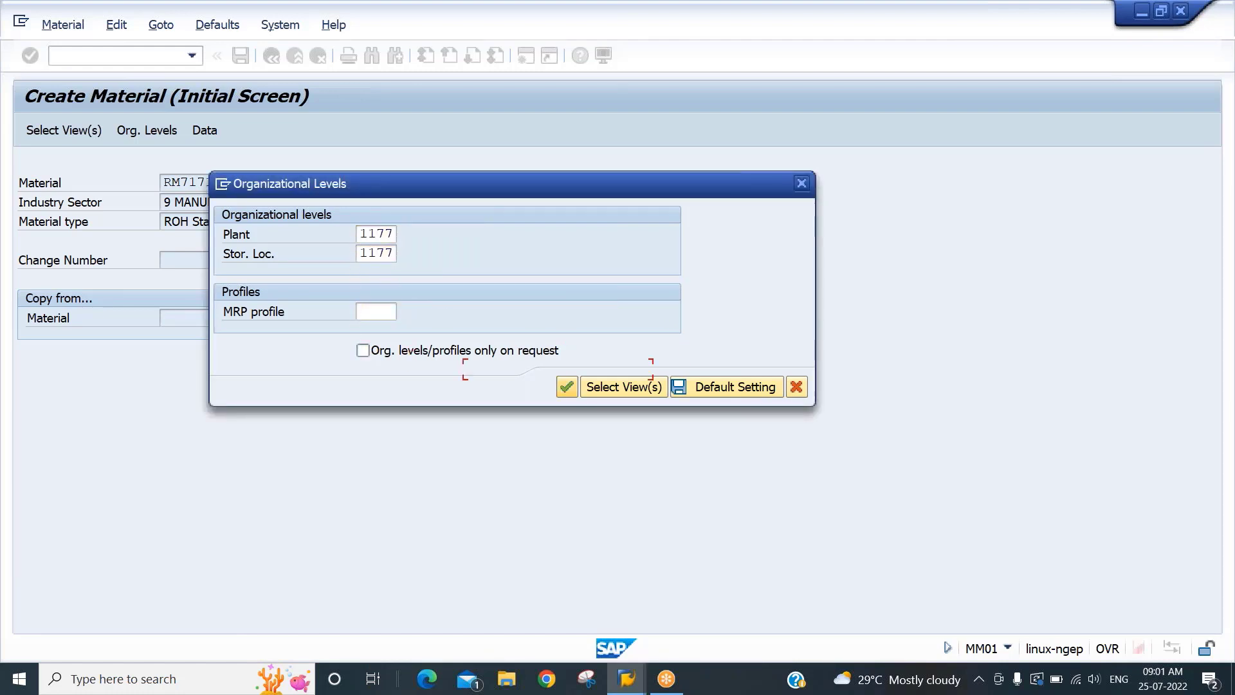
{"action": "left_click", "coordinate": [567, 387]}
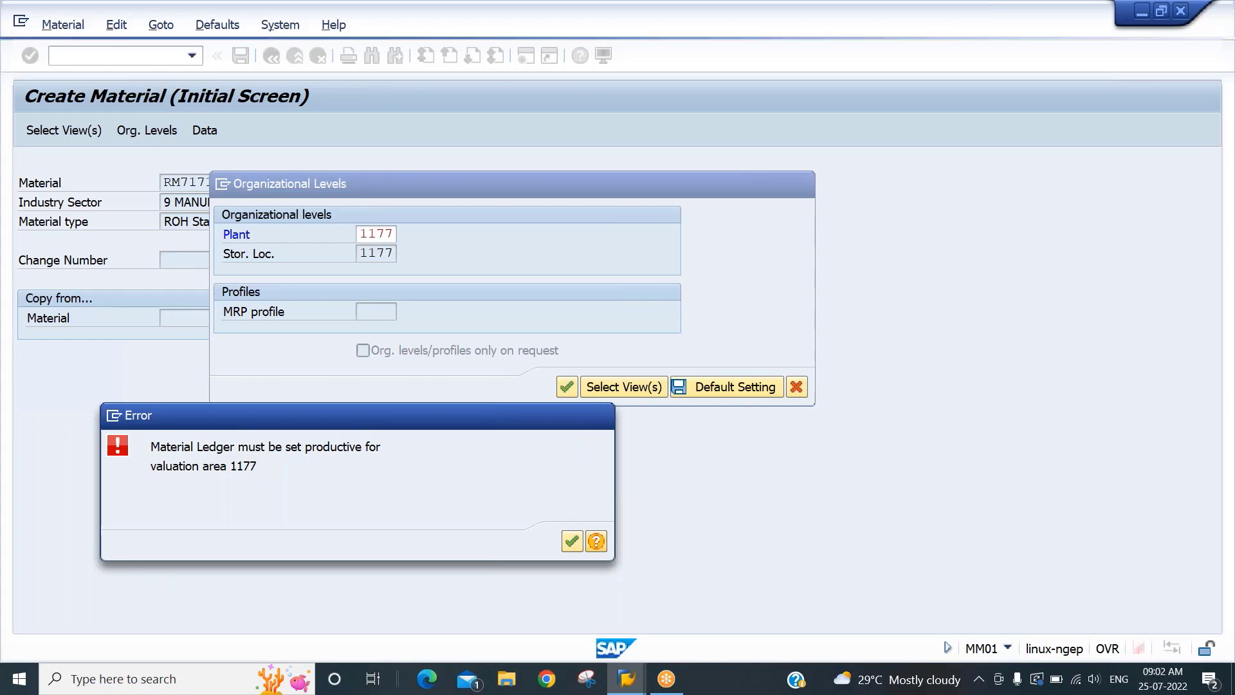
Examine the error's long text for the transactions required to activate the Material Ledger and set it productive, then close it
{"action": "key", "text": "F1"}
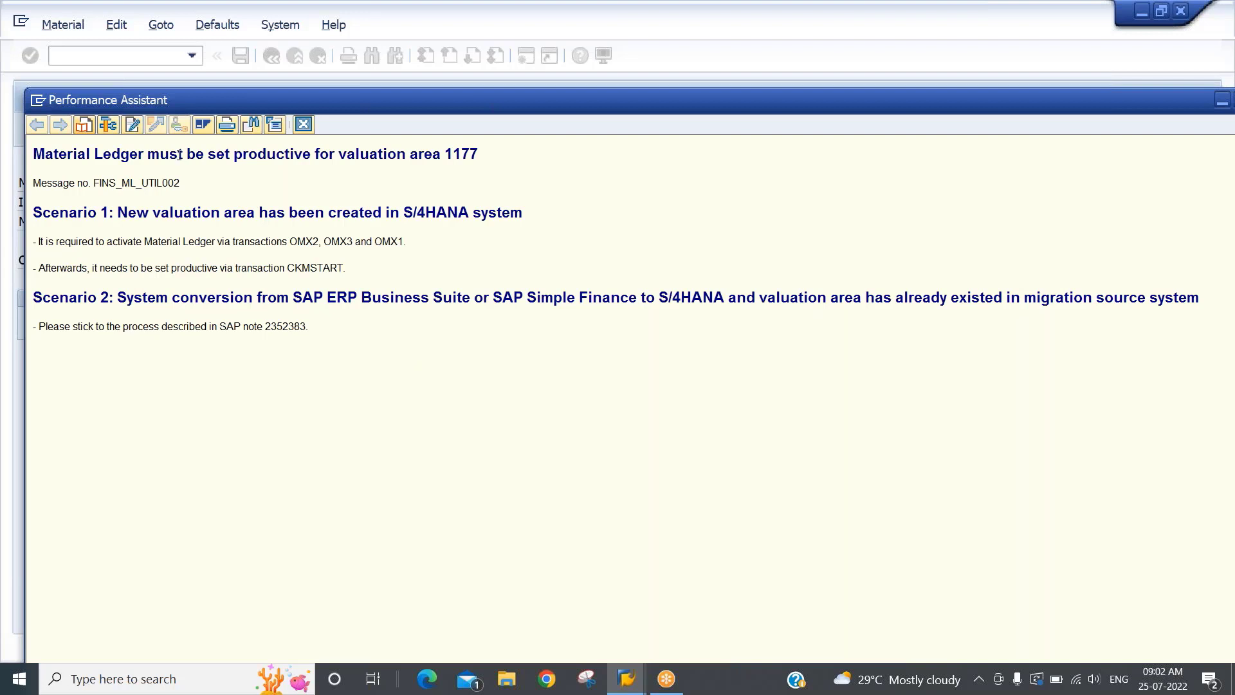
{"action": "left_click_drag", "start_coordinate": [181, 241], "coordinate": [404, 241]}
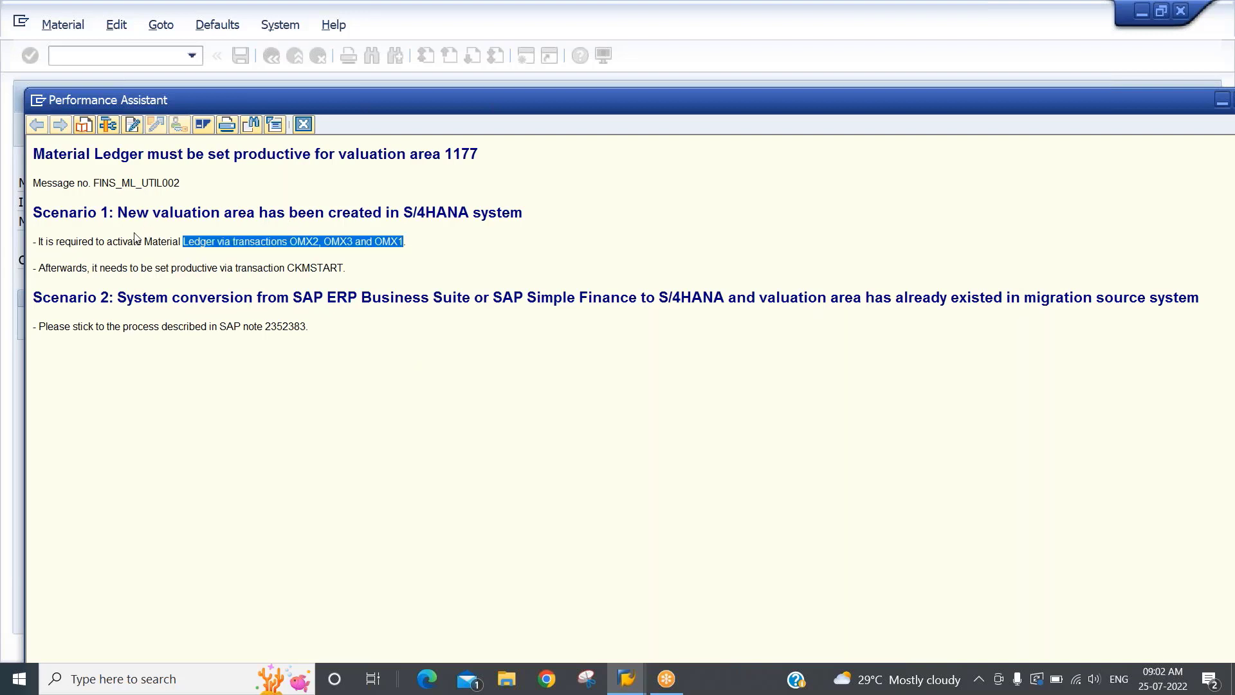
{"action": "left_click_drag", "start_coordinate": [138, 242], "coordinate": [421, 243]}
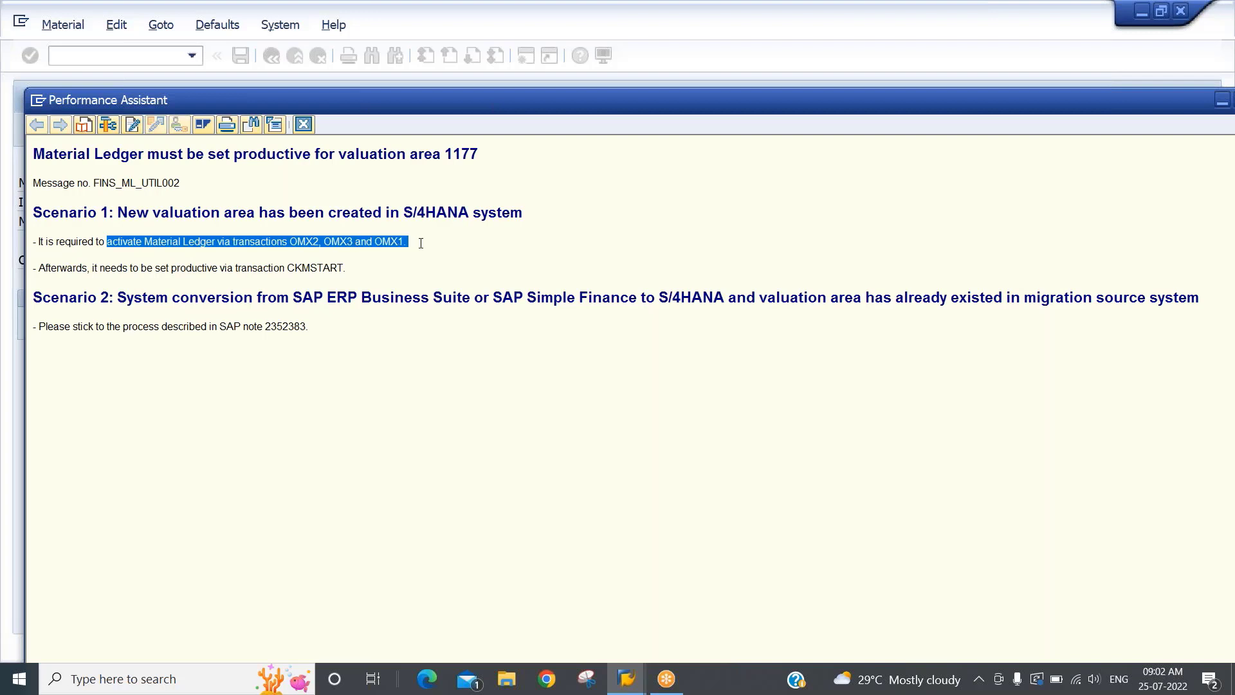
{"action": "left_click_drag", "start_coordinate": [195, 269], "coordinate": [138, 269]}
{"action": "left_click", "coordinate": [384, 283]}
{"action": "left_click_drag", "start_coordinate": [290, 242], "coordinate": [424, 255]}
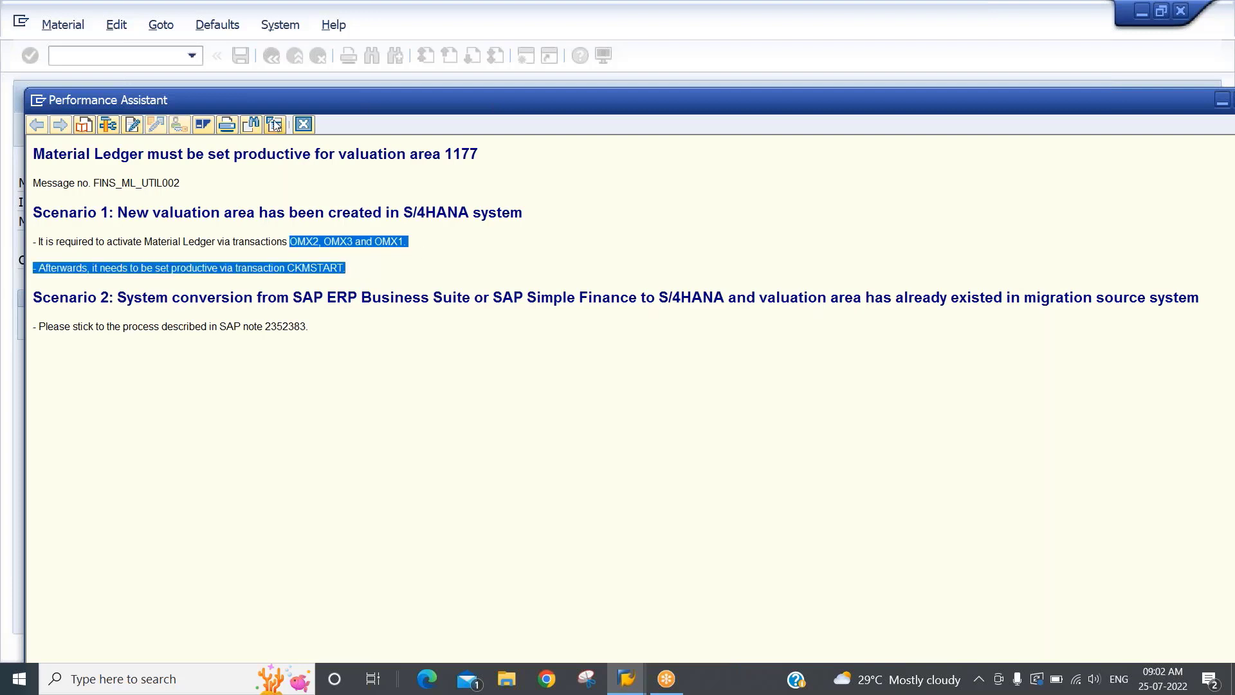
{"action": "left_click", "coordinate": [303, 124]}
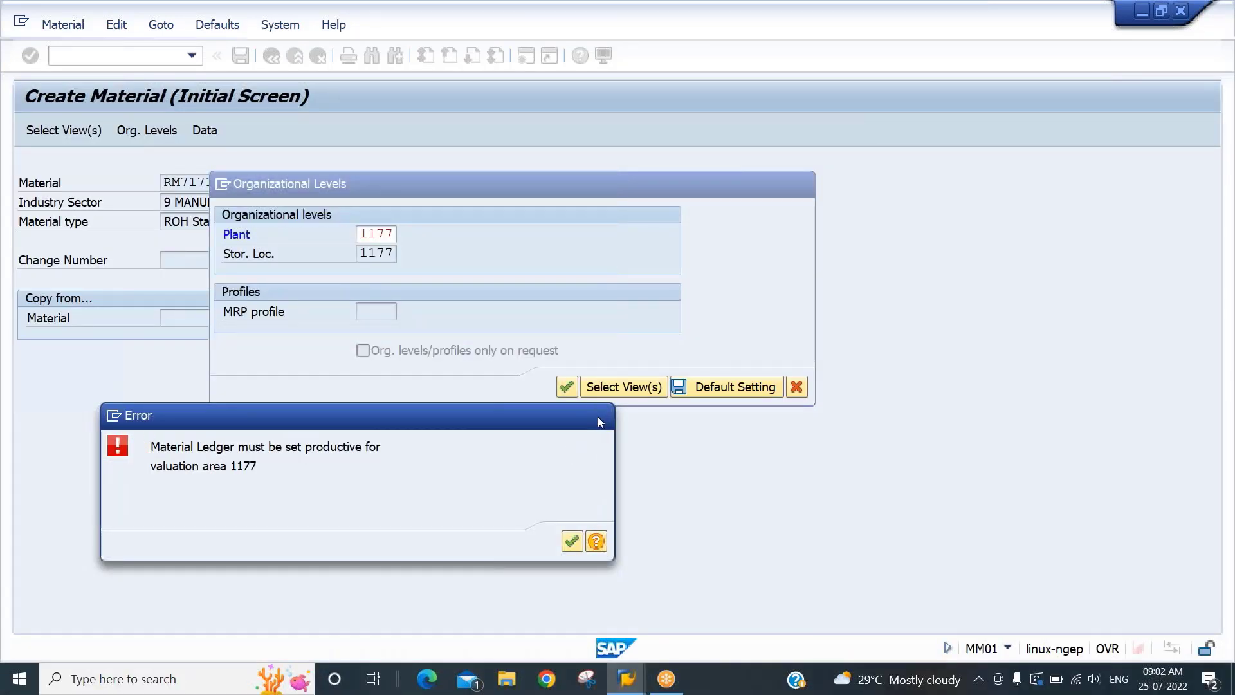
Abandon the material creation and open transaction OMX2 to define material ledger types
{"action": "left_click", "coordinate": [599, 415]}
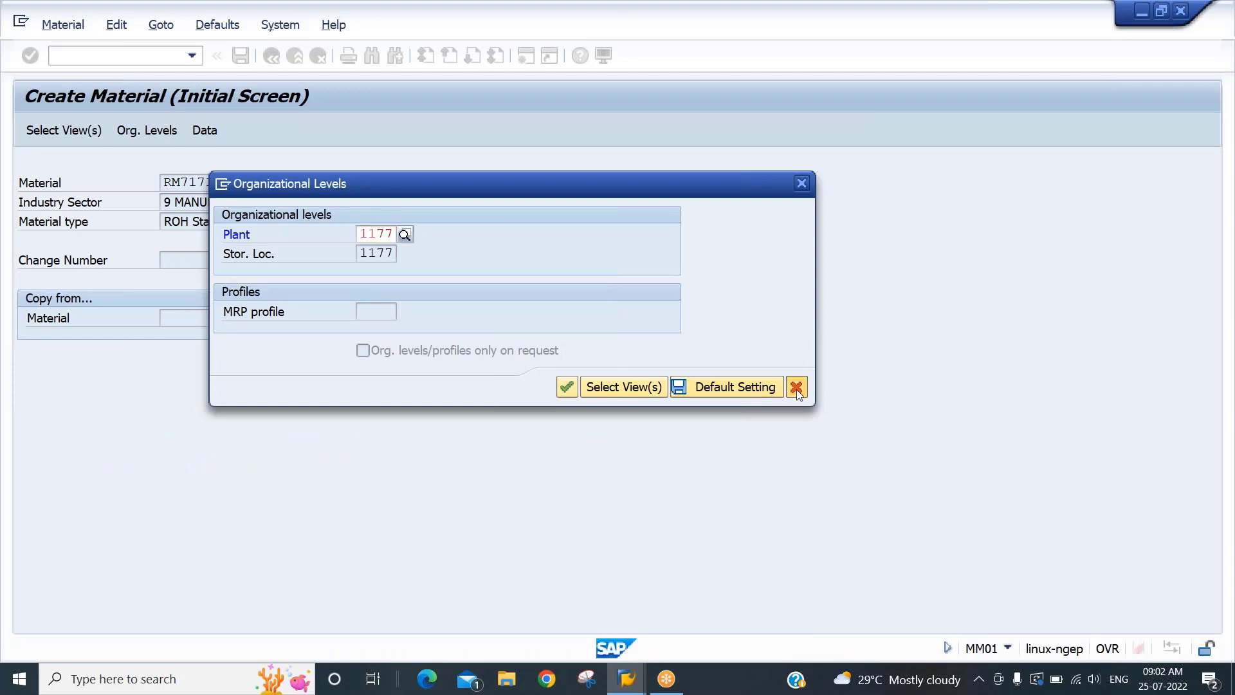
{"action": "left_click", "coordinate": [797, 388]}
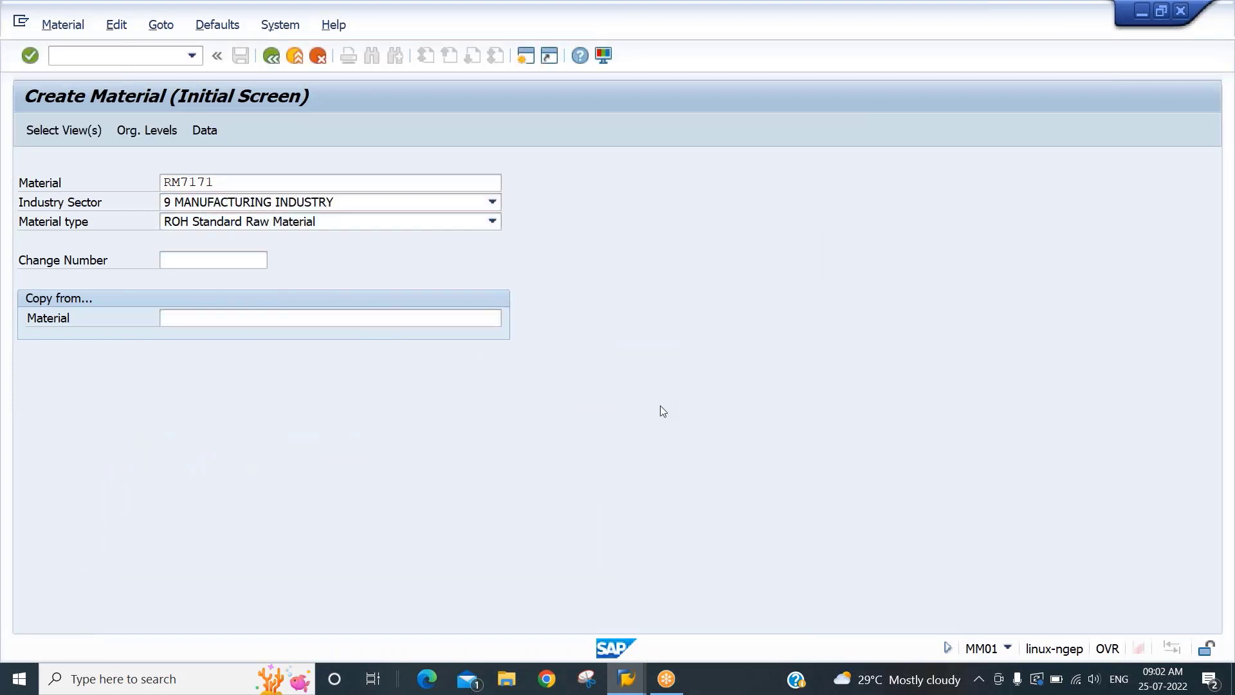
{"action": "key", "text": "F3"}
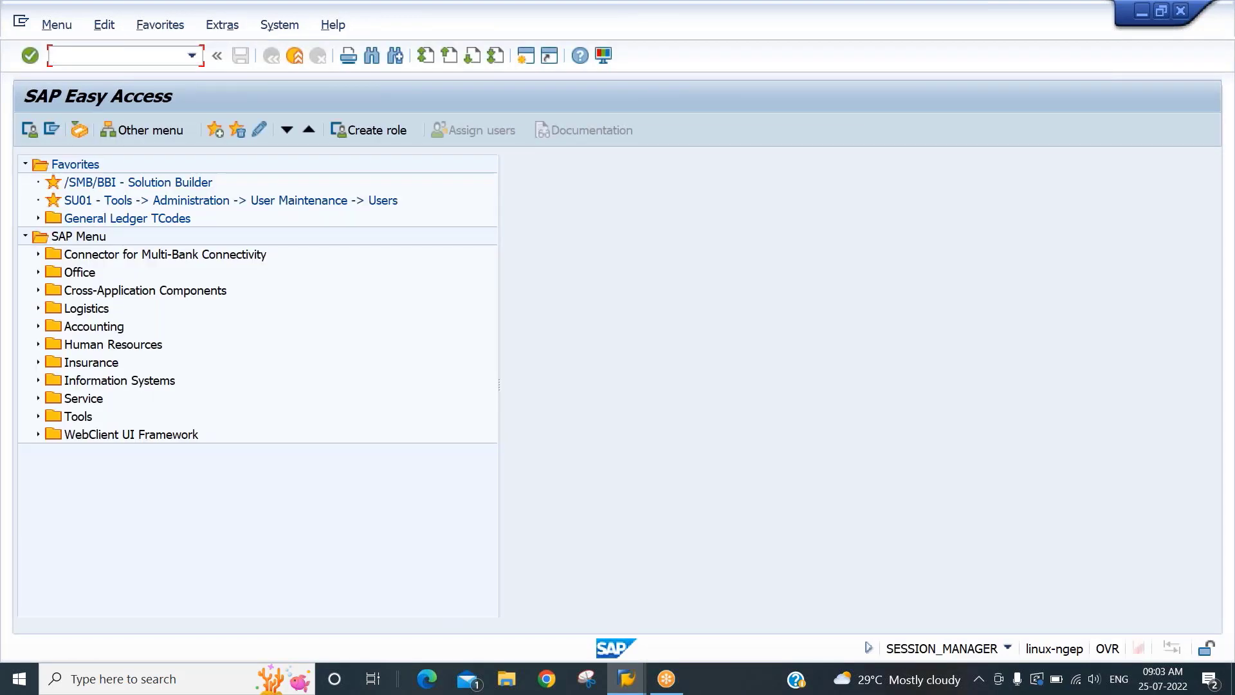
{"action": "type", "text": "omx2"}
{"action": "key", "text": "Return"}
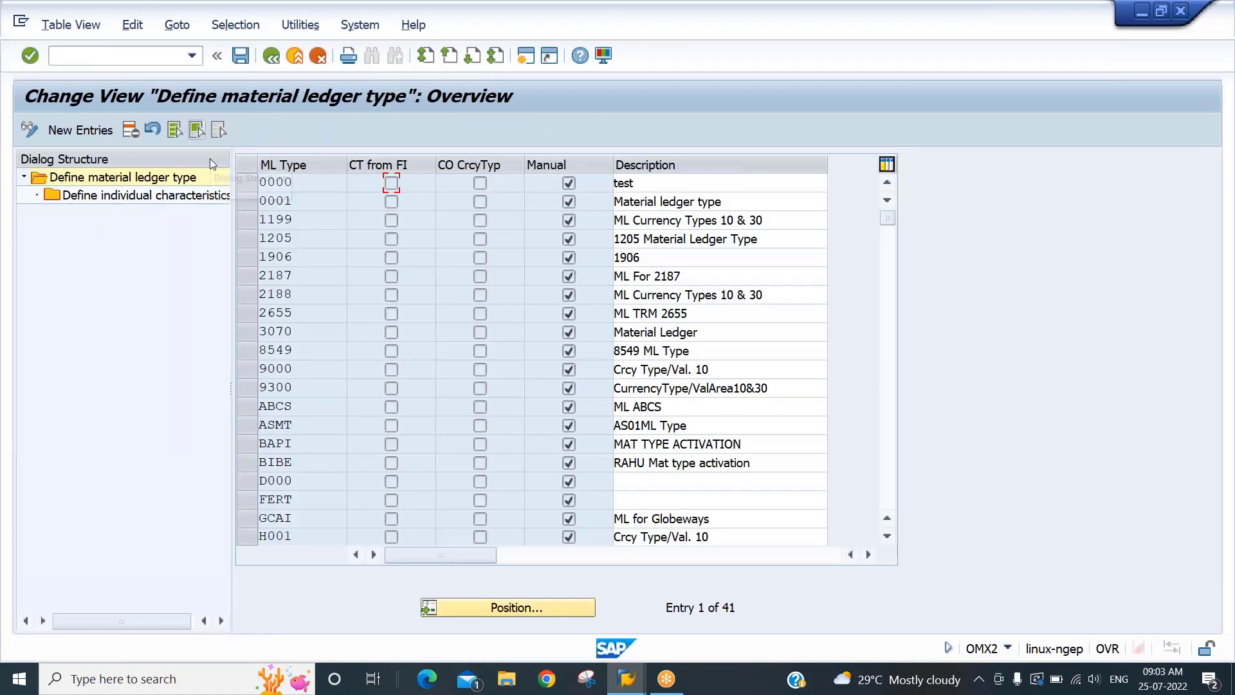
Start a new material ledger type entry with ML type 1177
{"action": "left_click", "coordinate": [74, 130]}
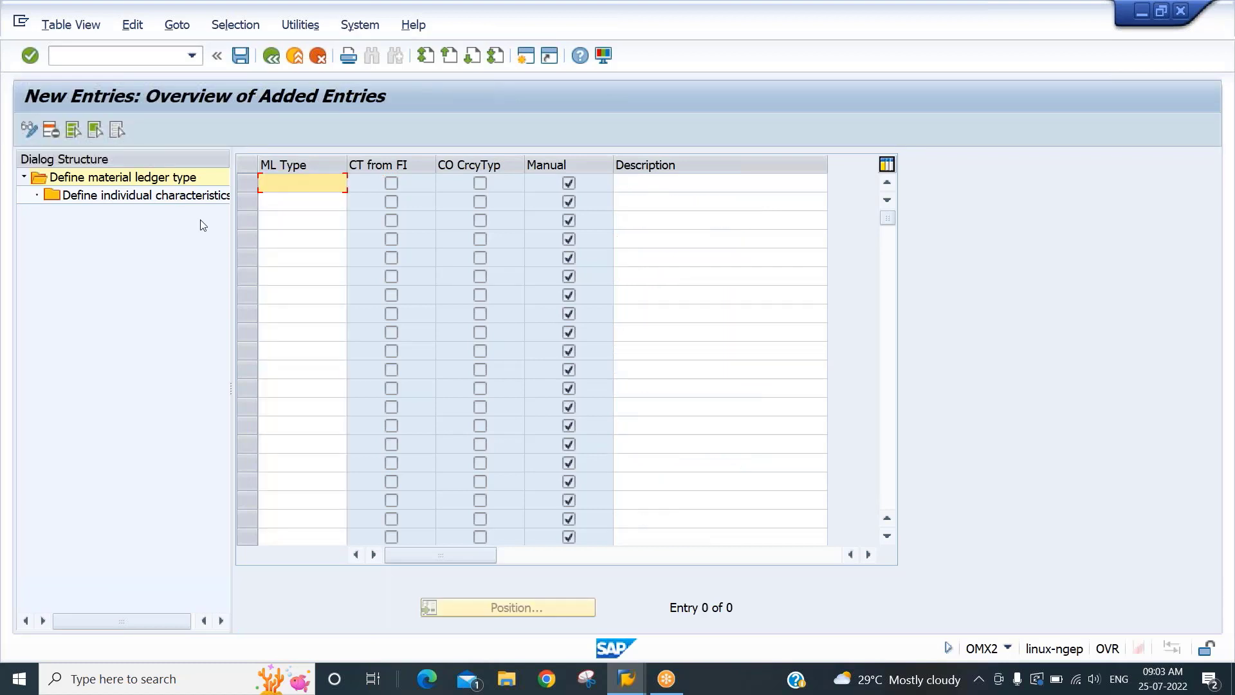
{"action": "type", "text": "1777"}
{"action": "key", "text": "BackSpace"}
{"action": "key", "text": "BackSpace"}
{"action": "key", "text": "BackSpace"}
{"action": "type", "text": "11"}
{"action": "key", "text": "BackSpace"}
{"action": "type", "text": "77"}
Describe the new ML type as "Material Ledger for 1177" and save it in the proposed customizing request
{"action": "key", "text": "Tab"}
{"action": "key", "text": "Tab"}
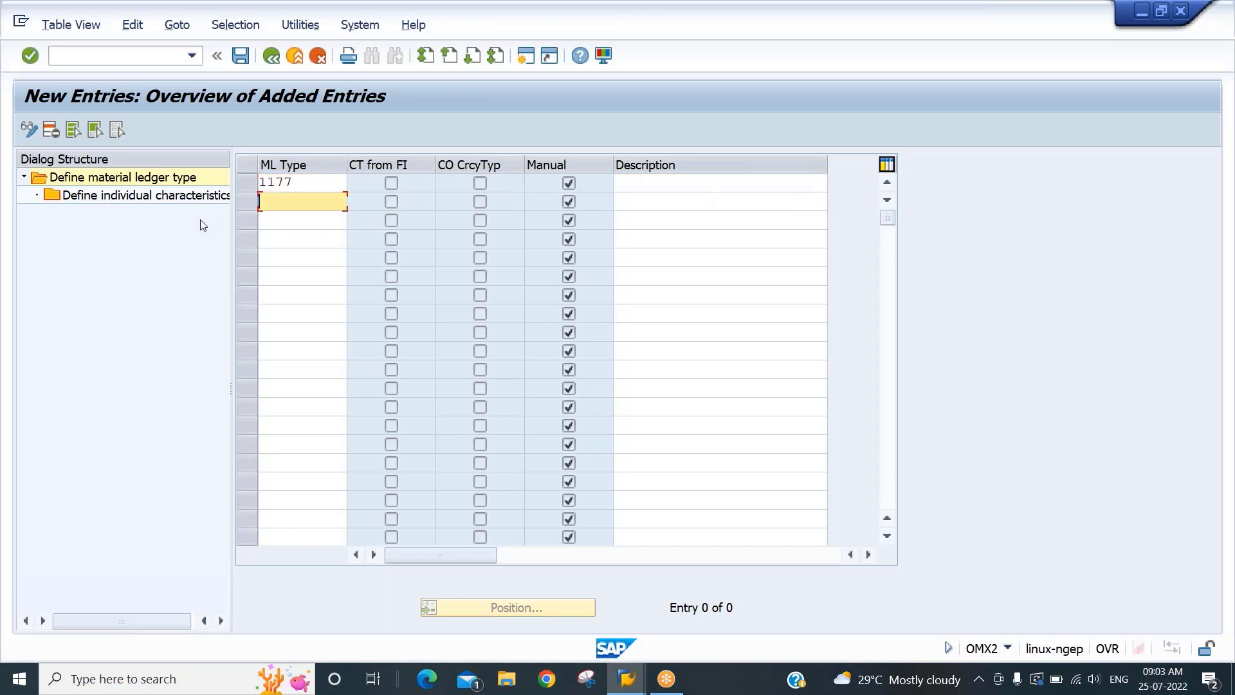
{"action": "key", "text": "shift+Tab"}
{"action": "type", "text": "Mat"}
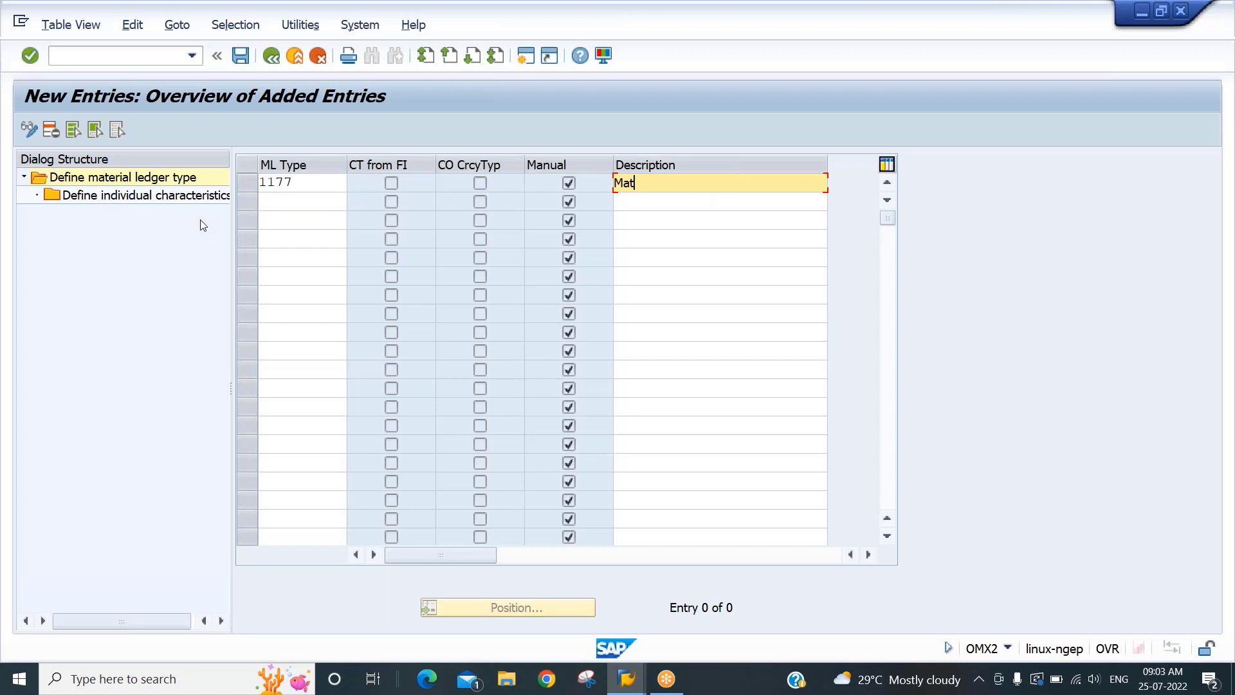
{"action": "type", "text": "erial Ledger for 1177"}
{"action": "key", "text": "Return"}
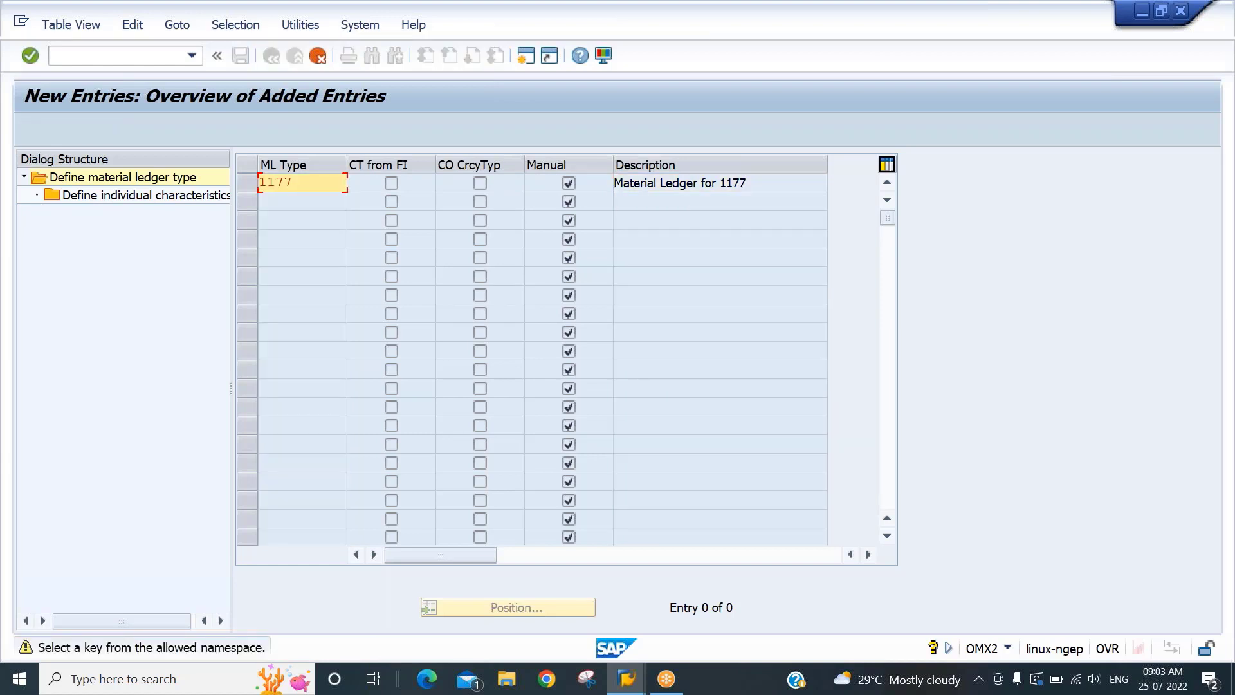
{"action": "key", "text": "Return"}
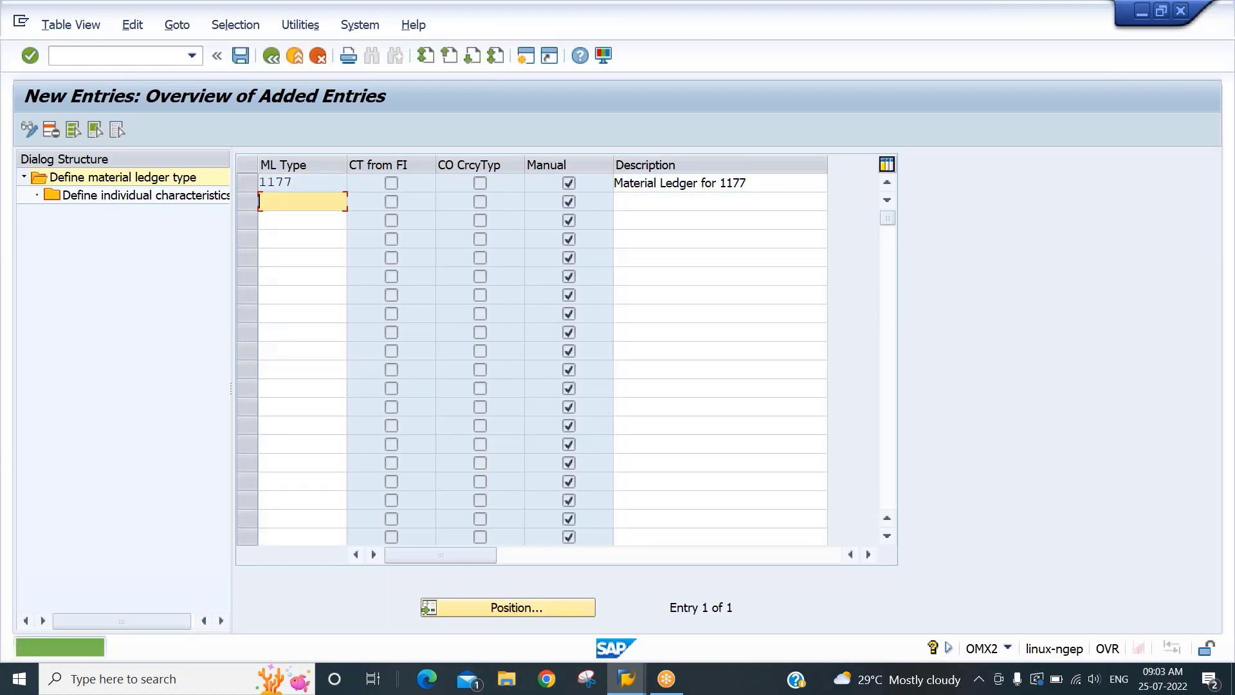
{"action": "key", "text": "ctrl+s"}
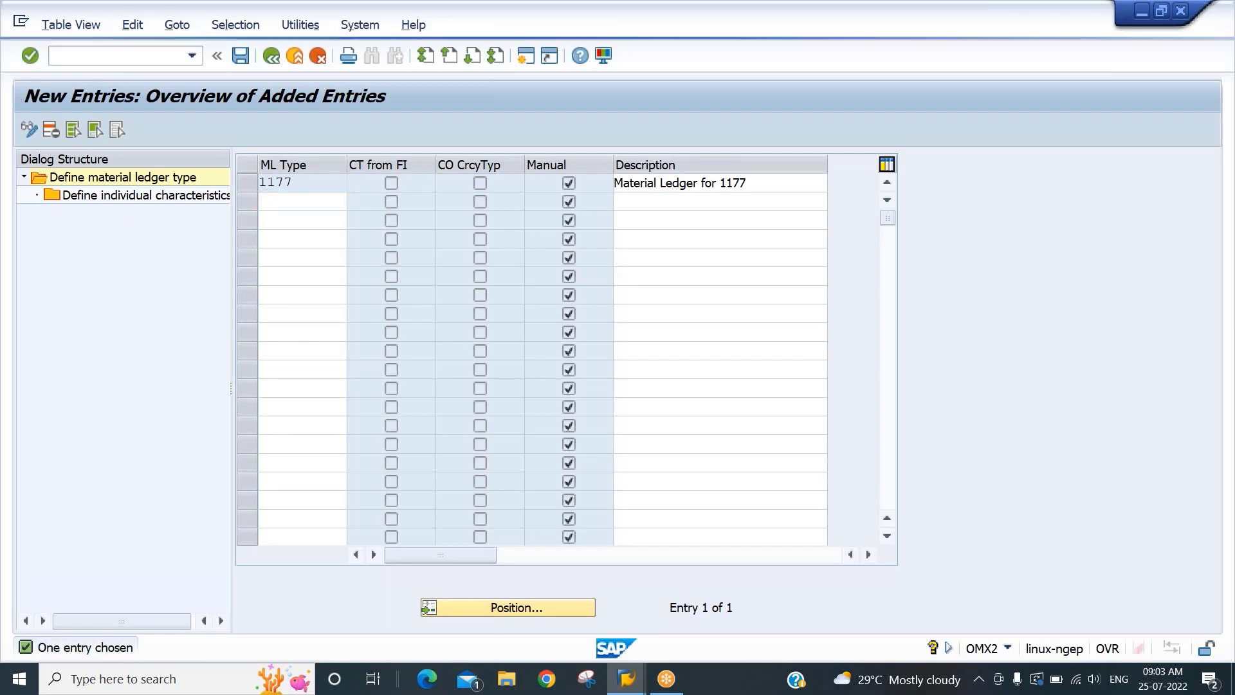
{"action": "key", "text": "Return"}
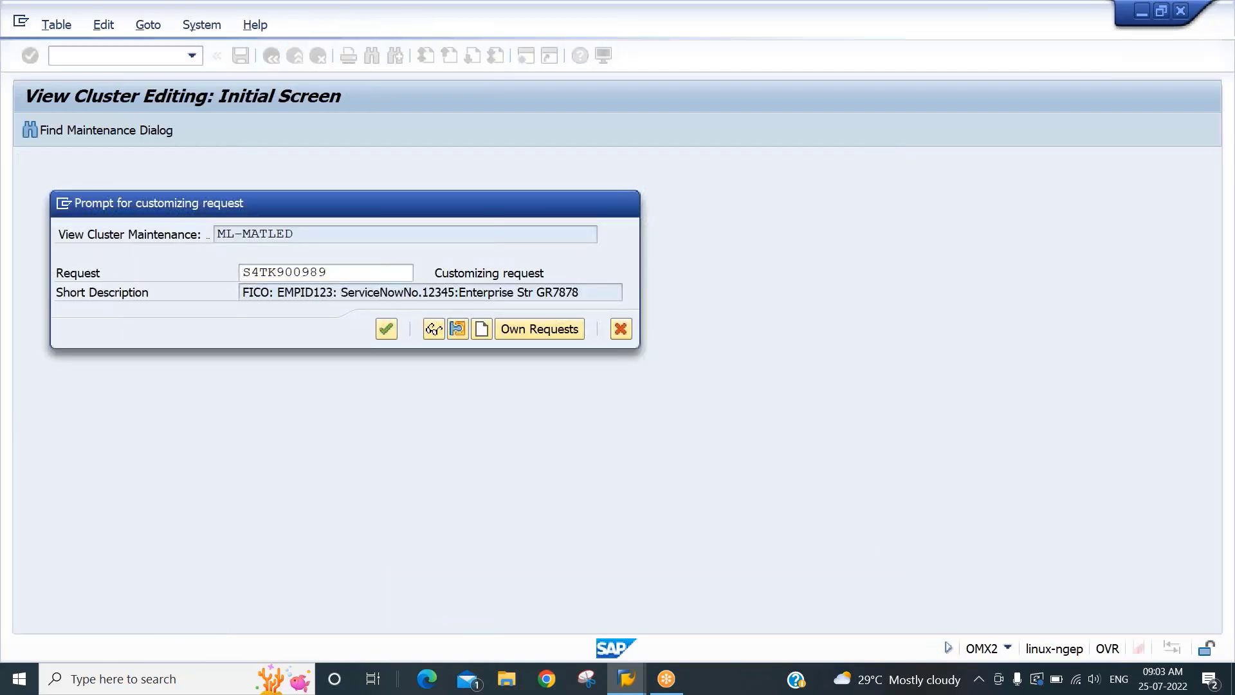
Add currency type 30 (Group currency) to the individual characteristics of material ledger type 1177, save, and return to the overview
{"action": "left_click", "coordinate": [251, 185]}
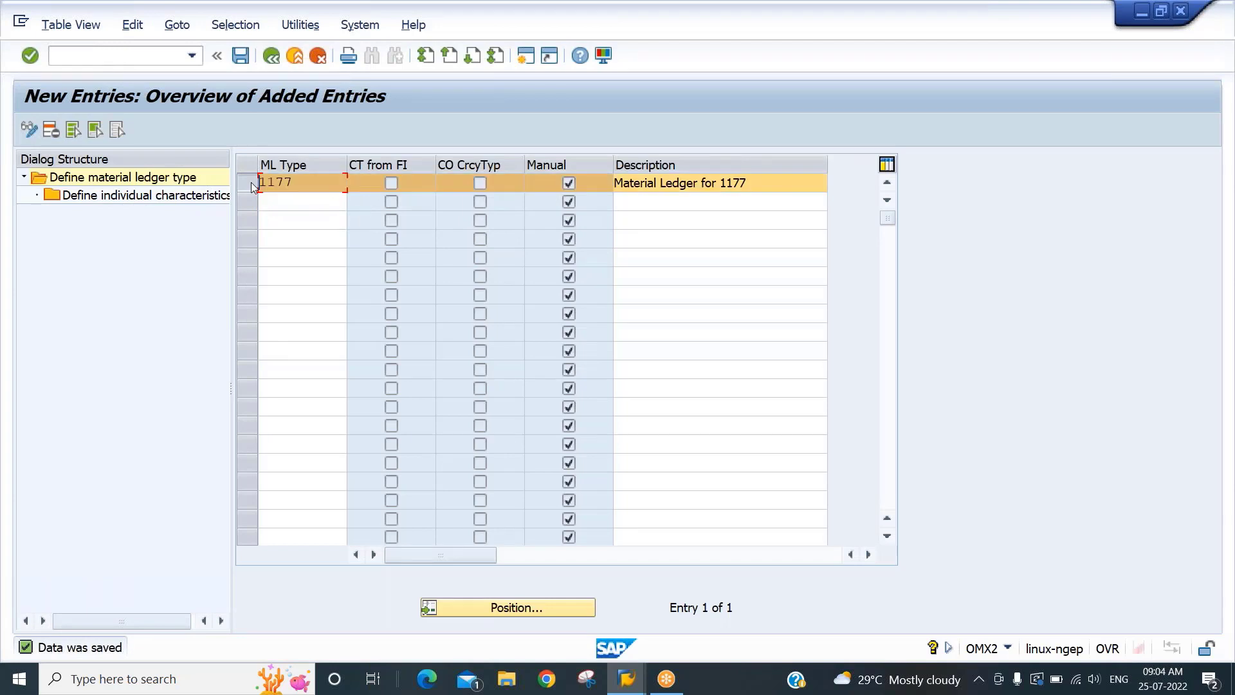
{"action": "double_click", "coordinate": [151, 200]}
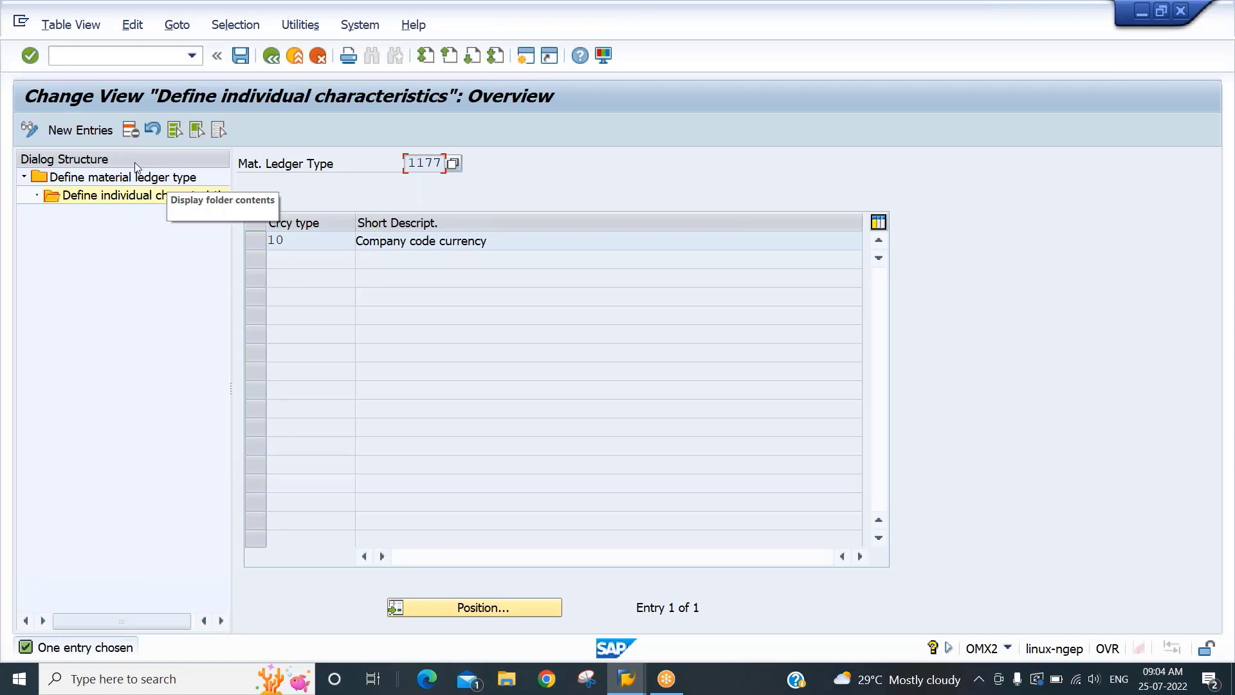
{"action": "left_click", "coordinate": [76, 131]}
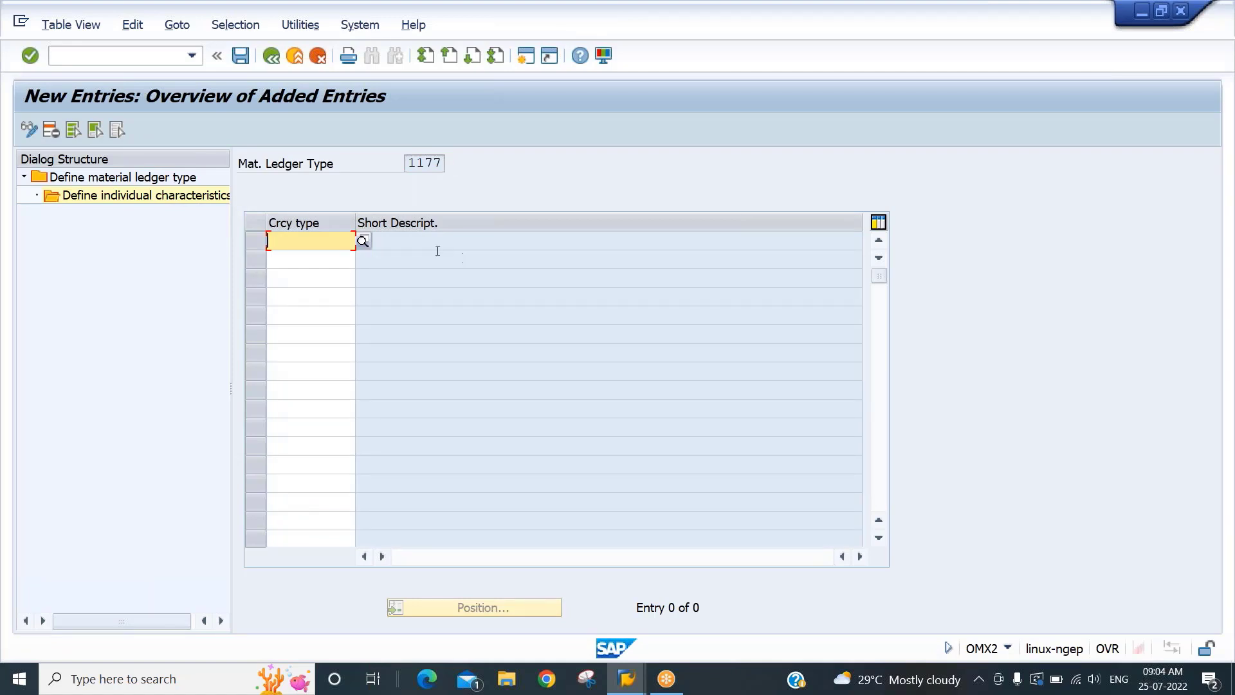
{"action": "left_click", "coordinate": [363, 243]}
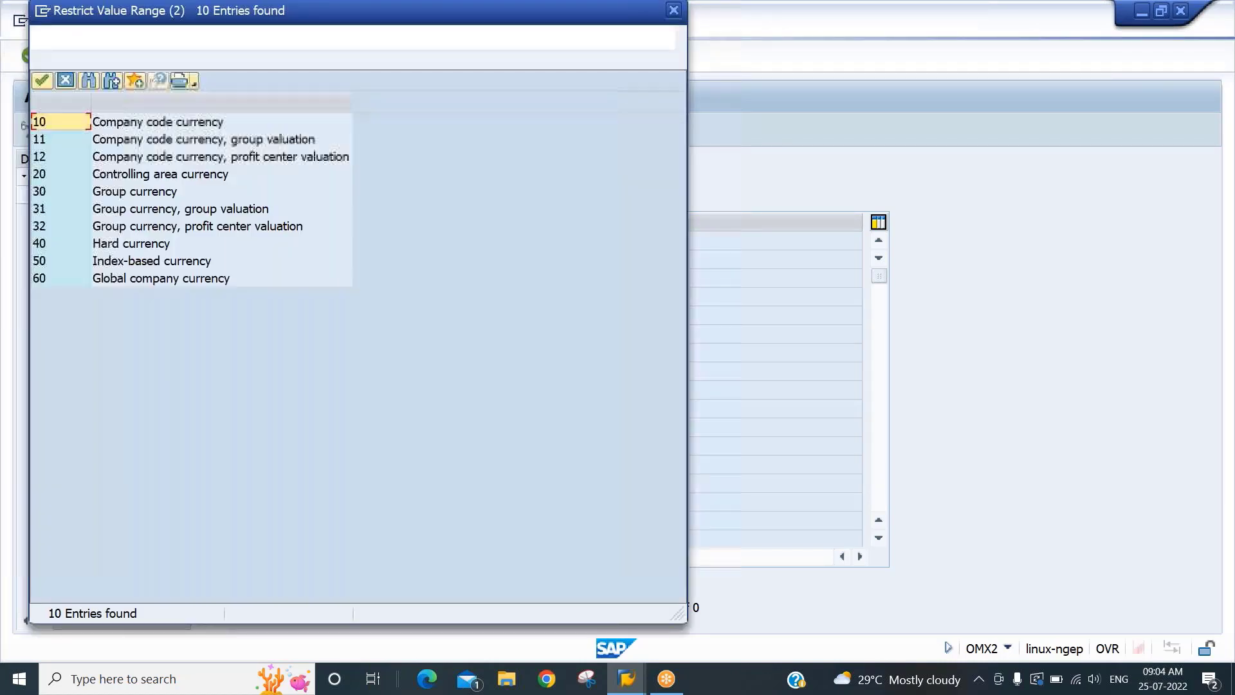
{"action": "left_click", "coordinate": [125, 194]}
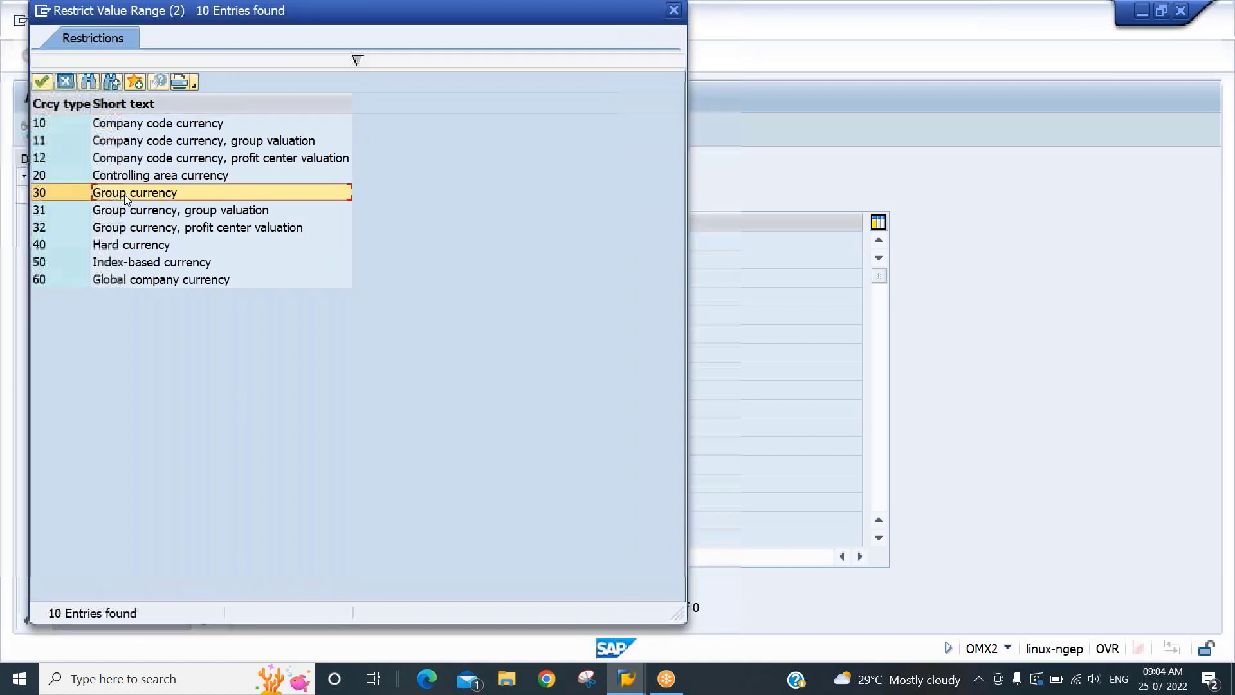
{"action": "double_click", "coordinate": [125, 194]}
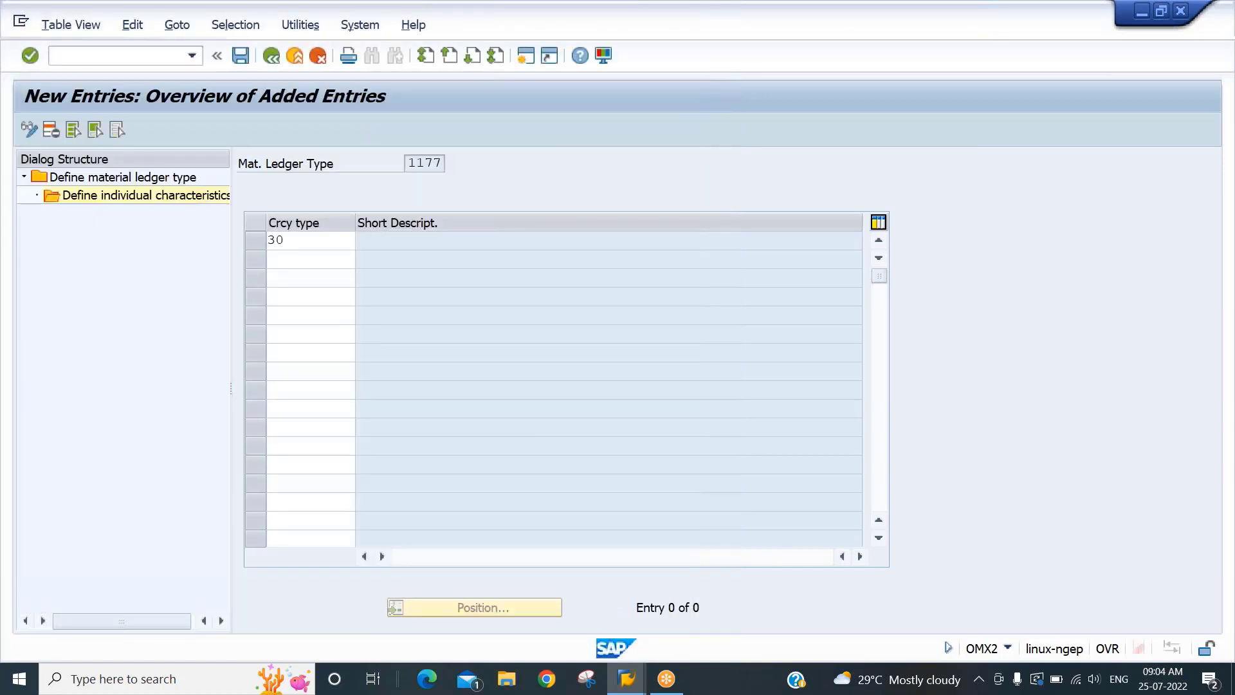
{"action": "key", "text": "Return"}
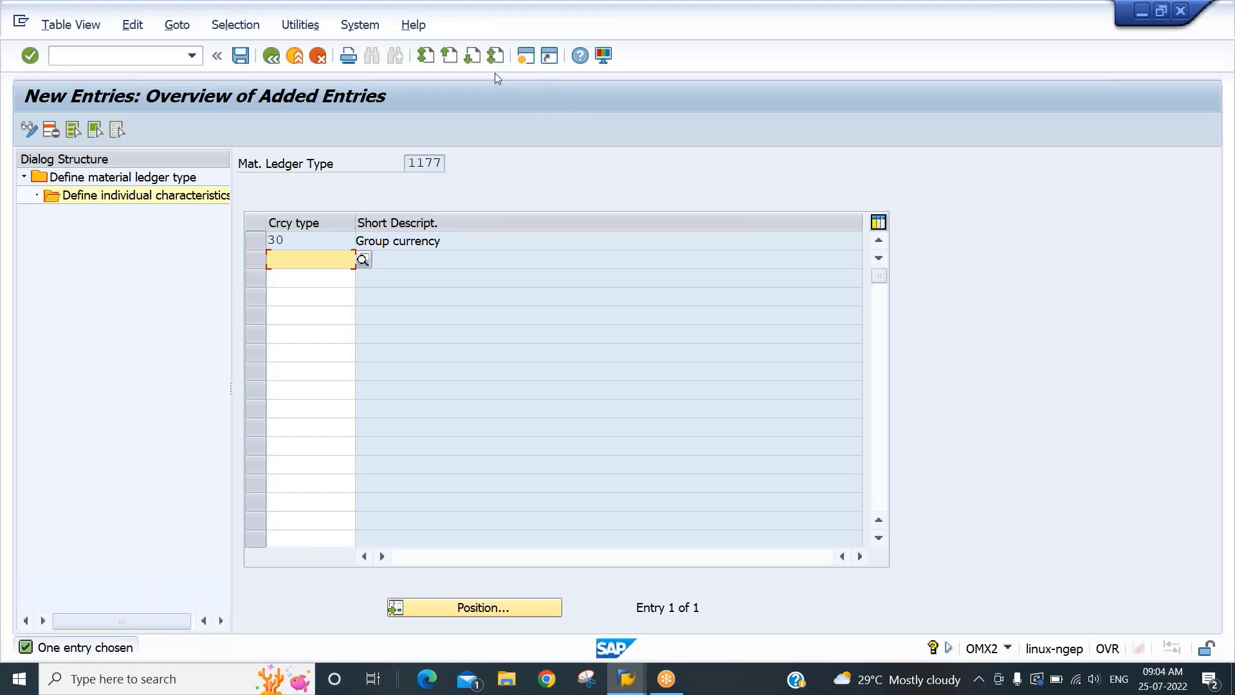
{"action": "left_click", "coordinate": [241, 56]}
{"action": "left_click", "coordinate": [273, 58]}
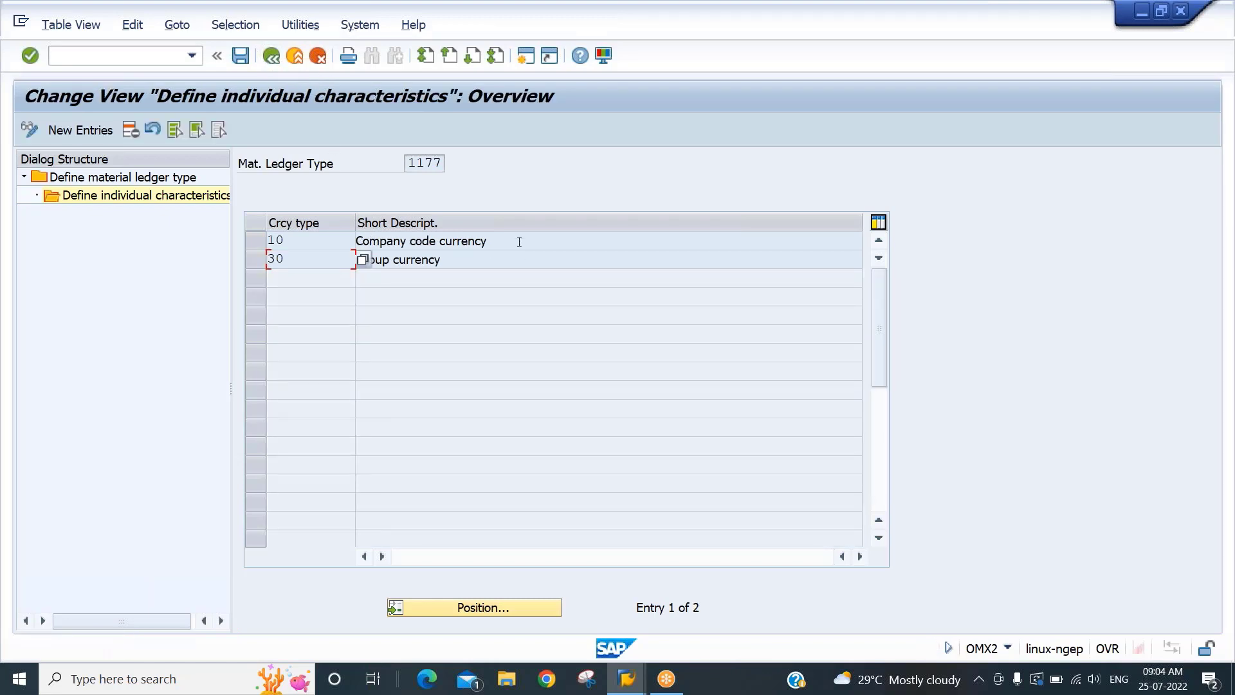
Open an additional session and start transaction OB22 for the additional local currencies of company codes
{"action": "left_click", "coordinate": [518, 240]}
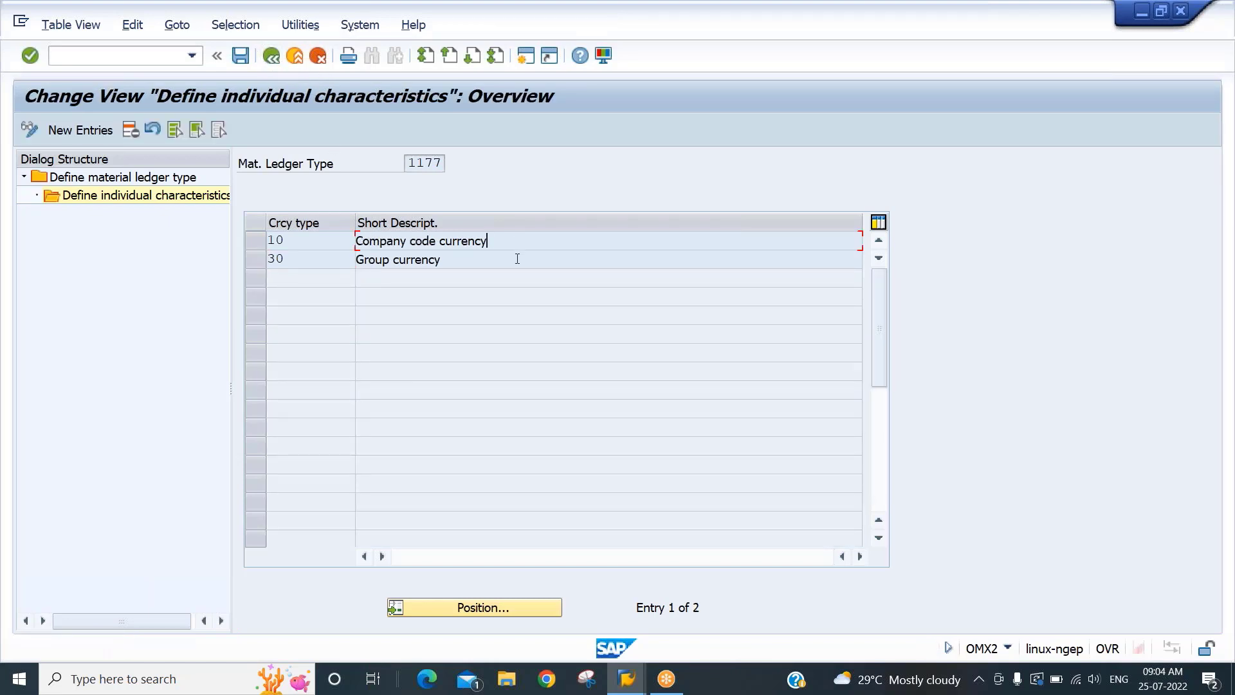
{"action": "left_click", "coordinate": [526, 58]}
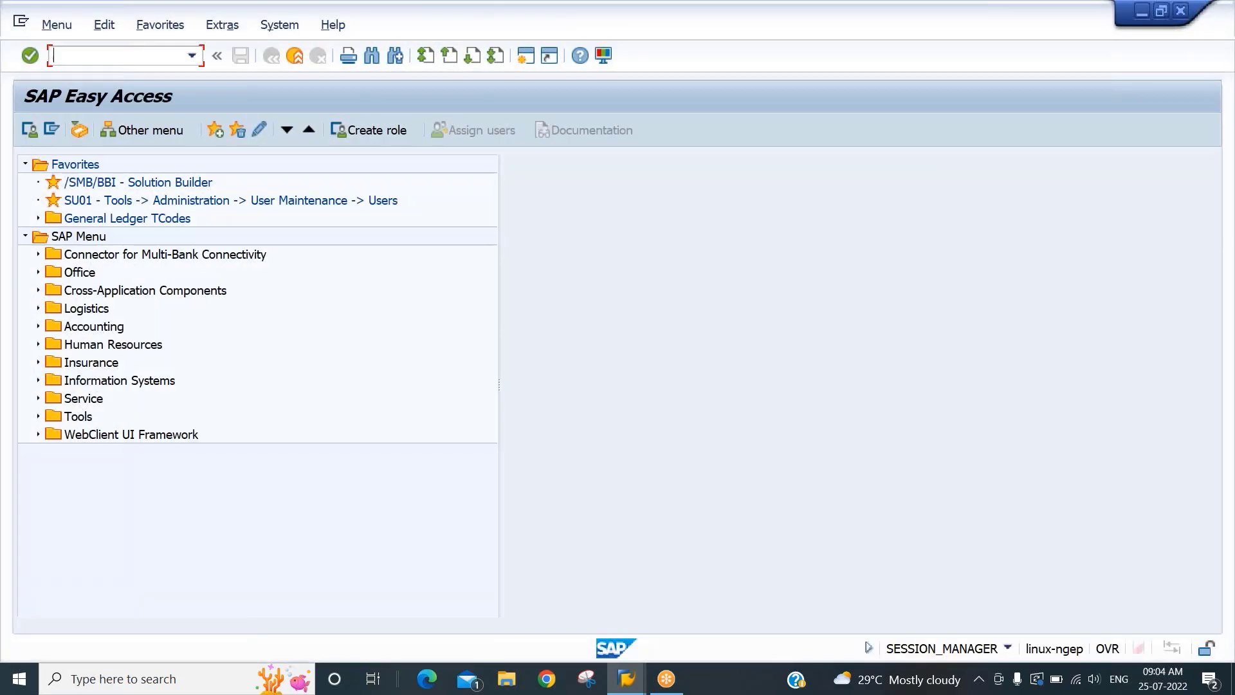
{"action": "type", "text": "ob22"}
{"action": "key", "text": "Return"}
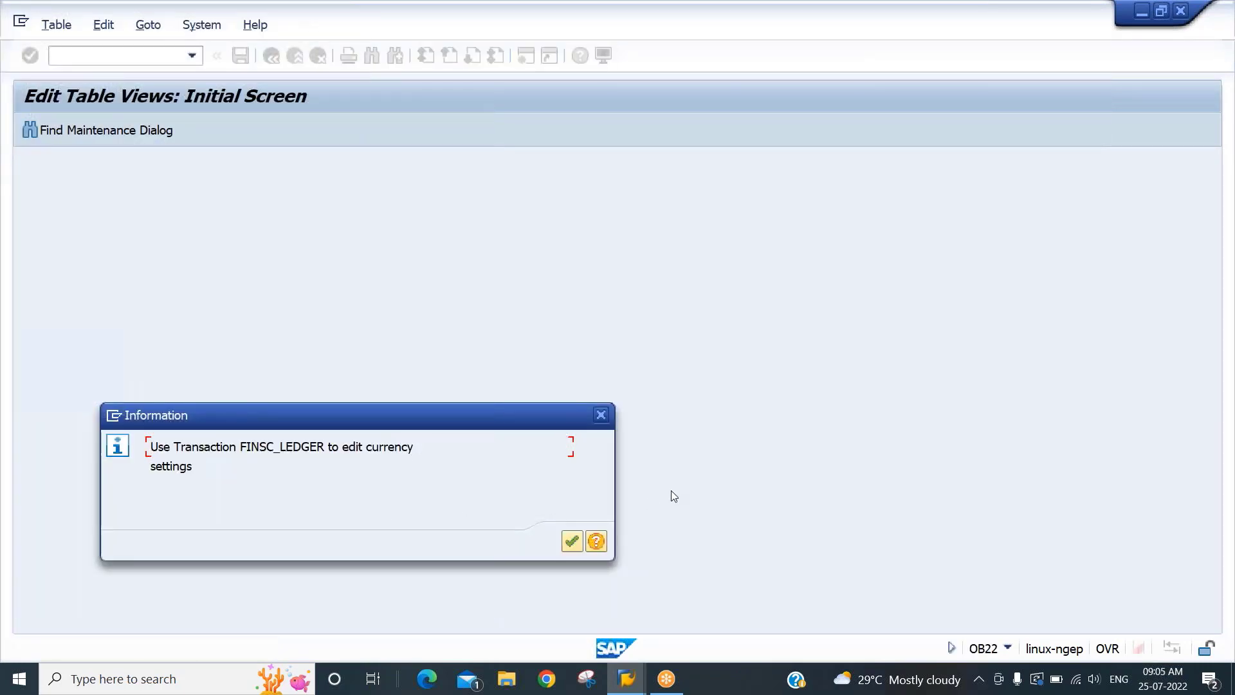
{"action": "key", "text": "Return"}
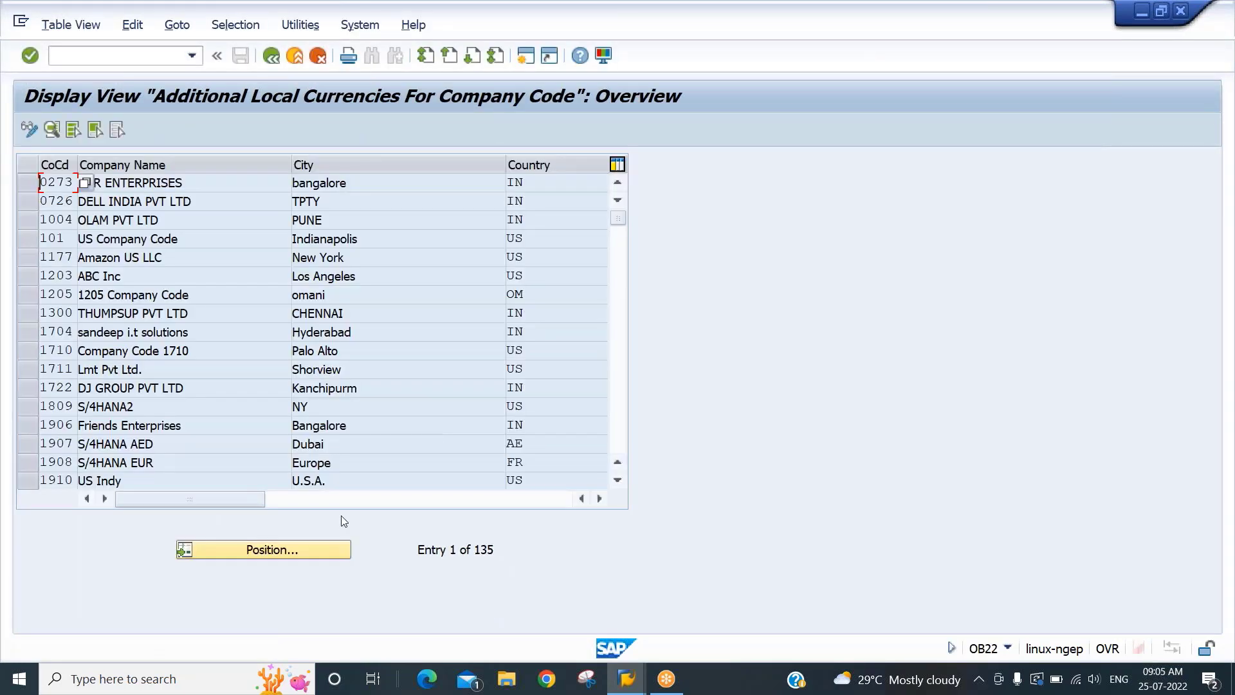
Locate company code 1177 in the list and display its local currency details
{"action": "left_click", "coordinate": [290, 550]}
{"action": "type", "text": "11"}
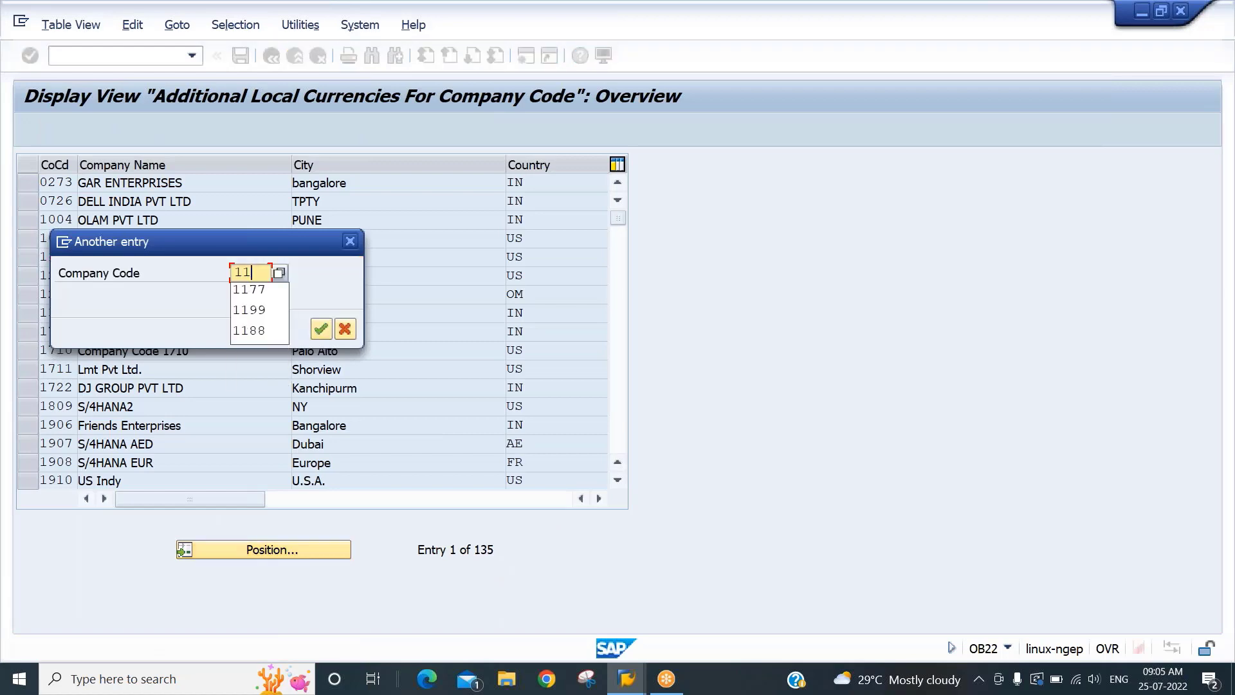
{"action": "type", "text": "77"}
{"action": "key", "text": "Return"}
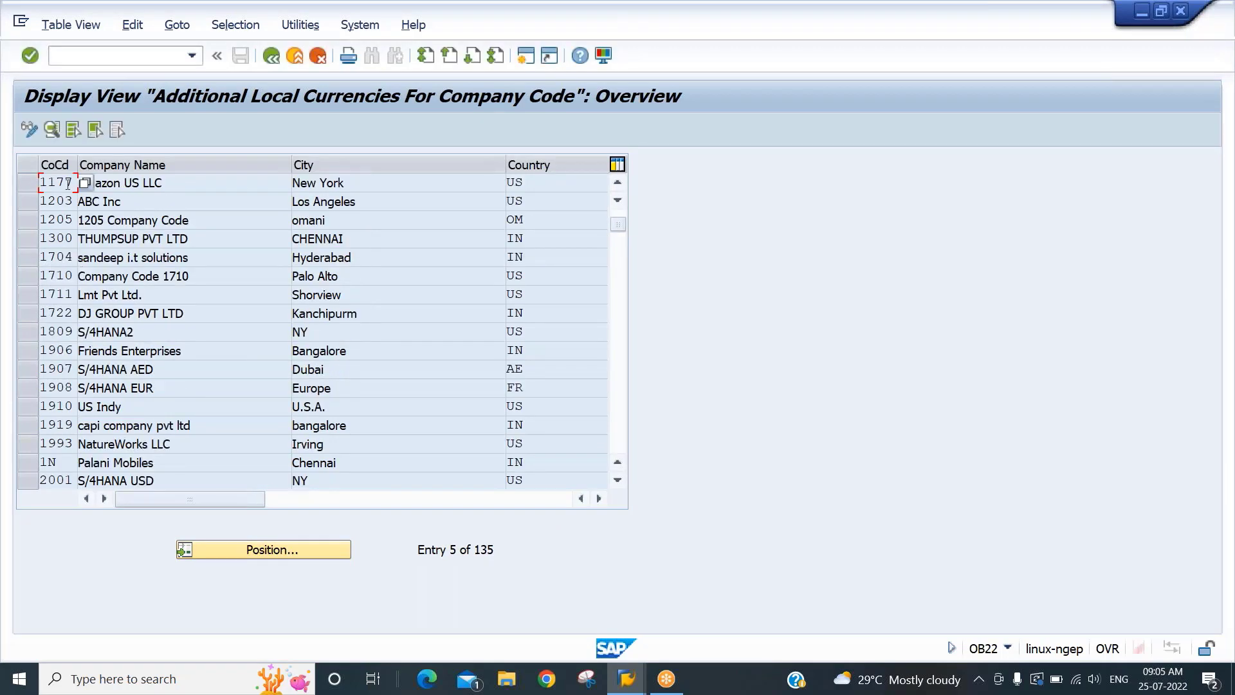
{"action": "left_click", "coordinate": [52, 131]}
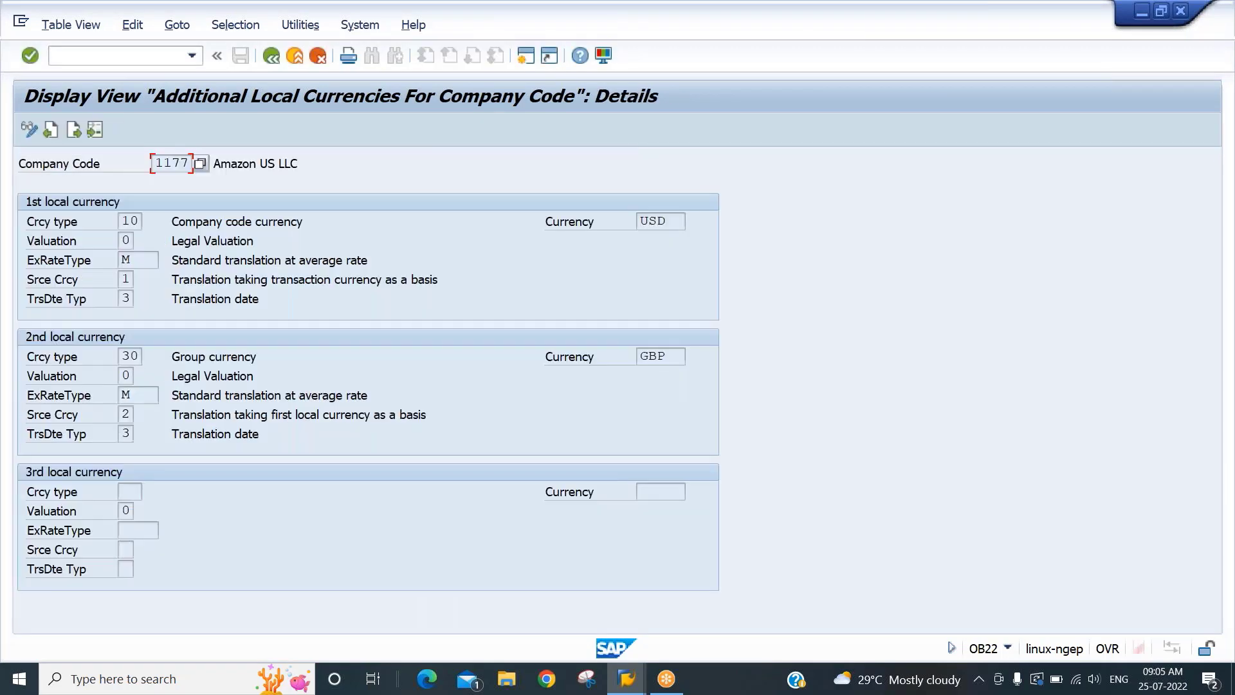
Check the currencies of the first and second local currency for company code 1177, and return to the ledger type session
{"action": "left_click", "coordinate": [667, 221]}
{"action": "double_click", "coordinate": [667, 220]}
{"action": "left_click", "coordinate": [664, 356]}
{"action": "double_click", "coordinate": [664, 356]}
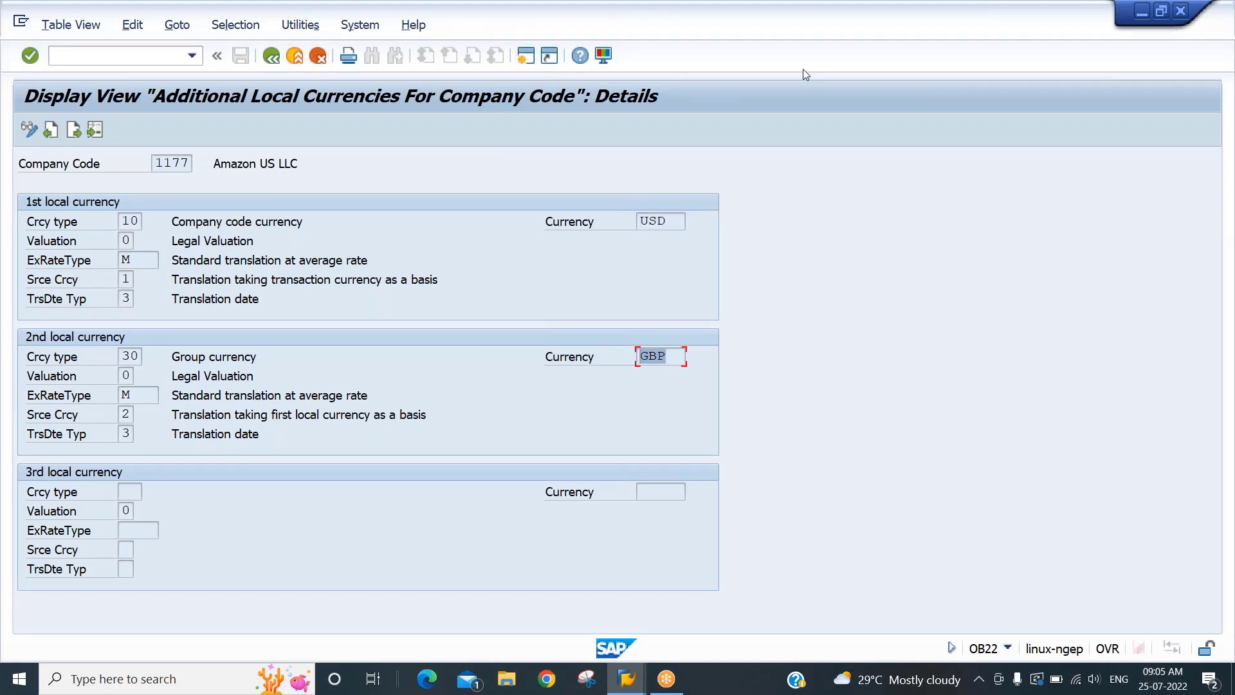
{"action": "key", "text": "F3"}
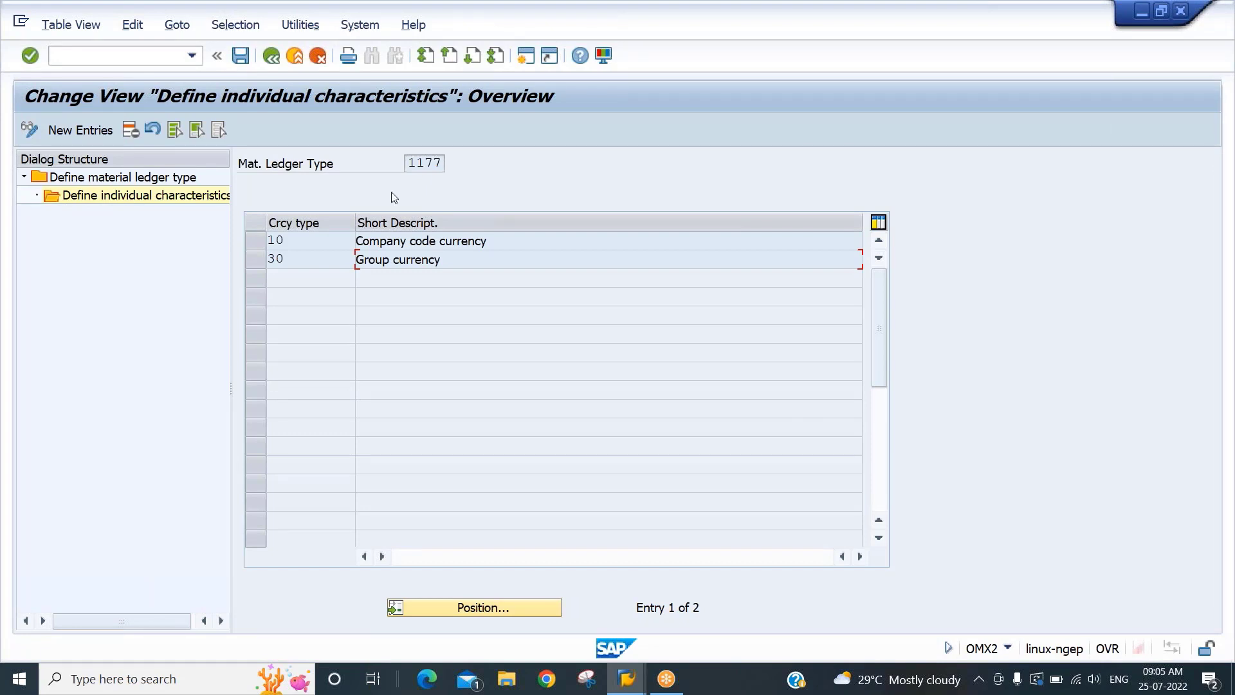
Open transaction OMX3 and start a new assignment of a material ledger type to a valuation area
{"action": "type", "text": "/"}
{"action": "type", "text": "n"}
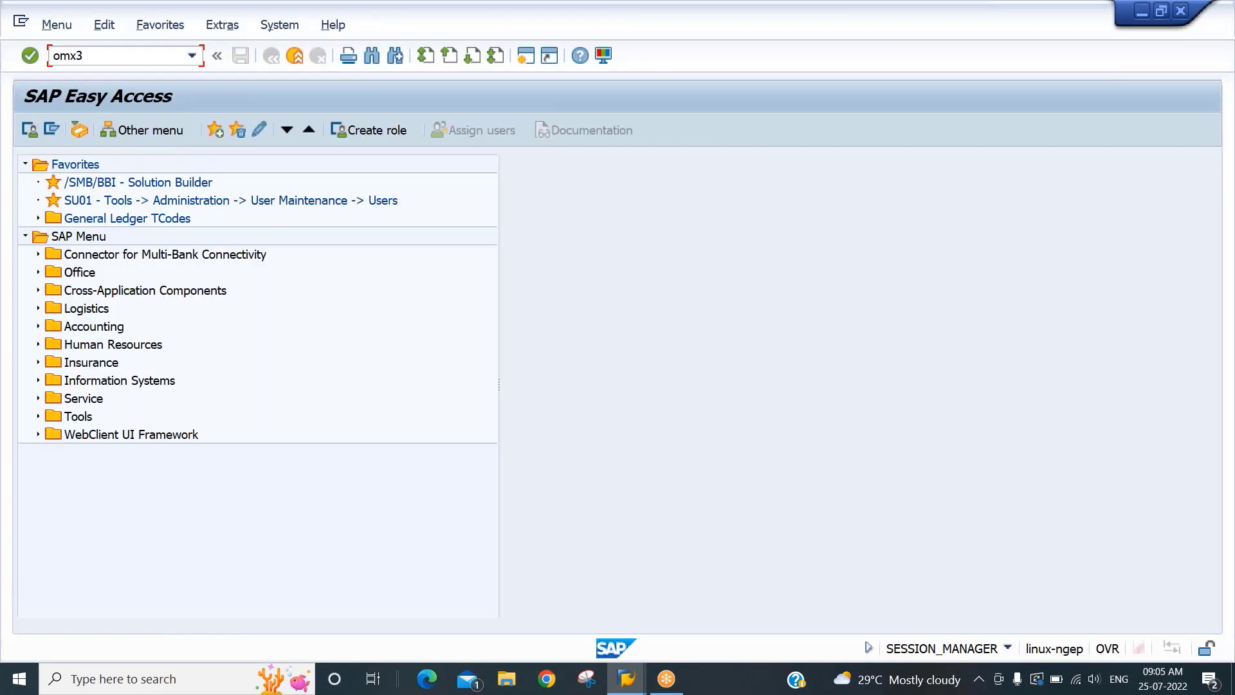
{"action": "key", "text": "Return"}
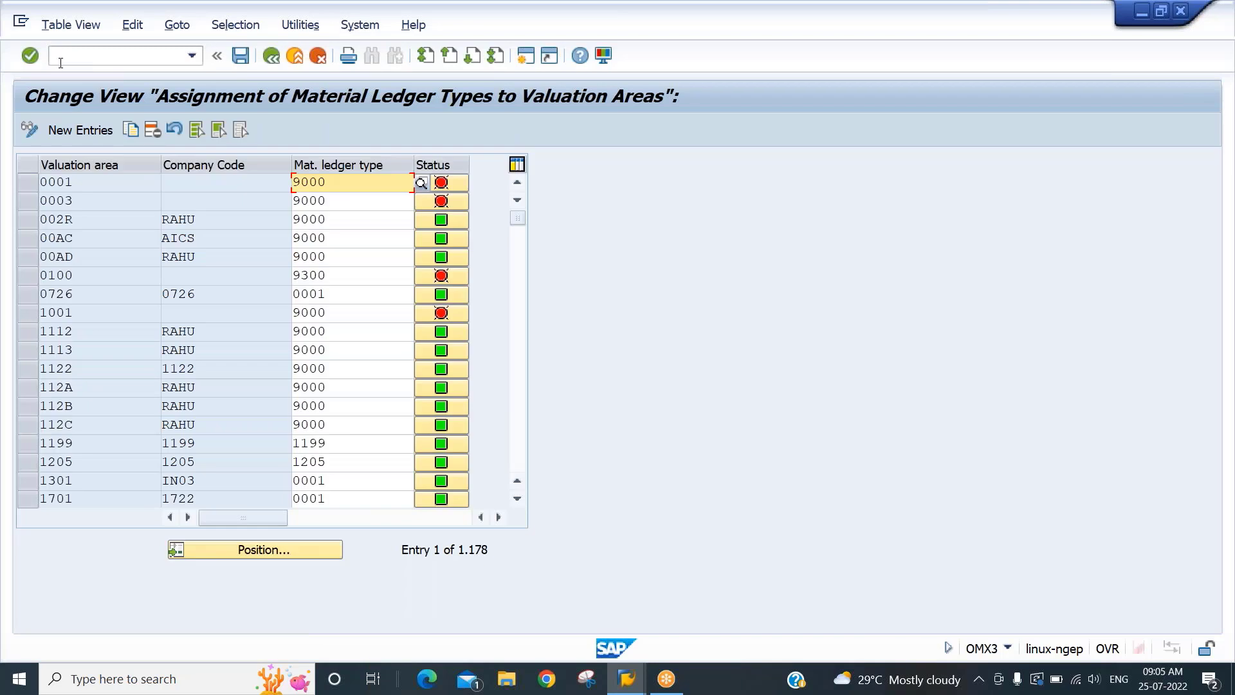
{"action": "left_click", "coordinate": [68, 130]}
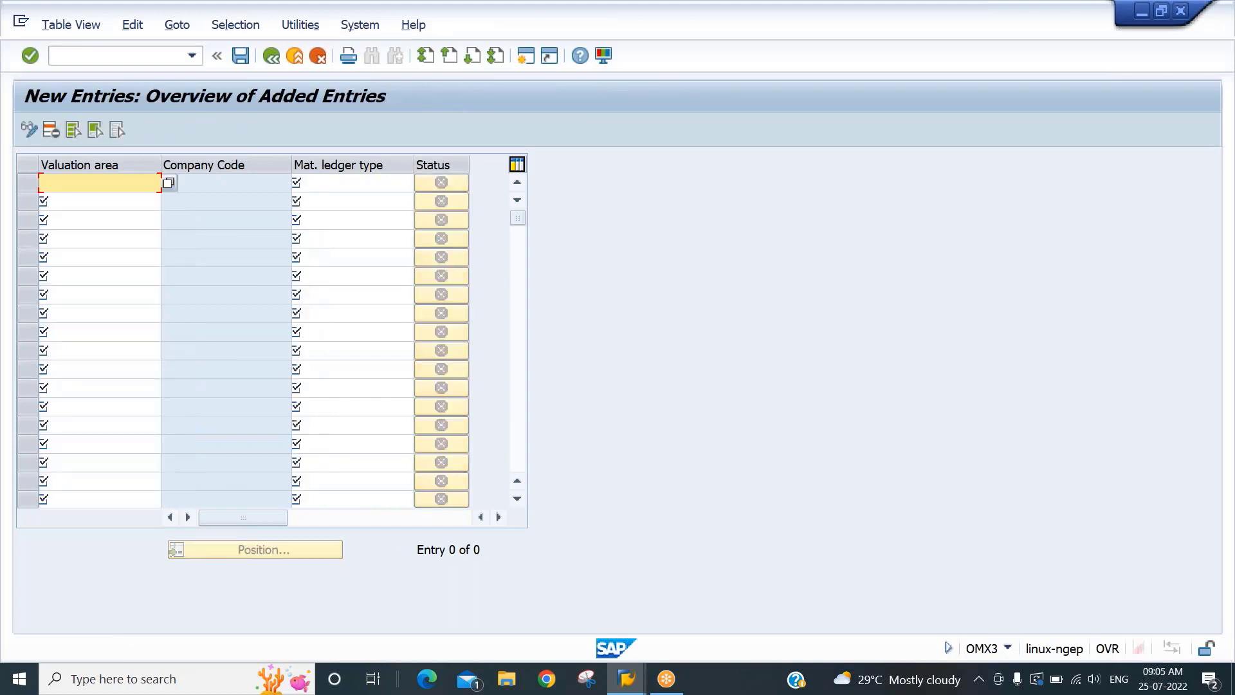
Assign material ledger type 1177 (Material Ledger for 1177) to valuation area 1177 and save the entry
{"action": "type", "text": "1177"}
{"action": "left_click", "coordinate": [352, 183]}
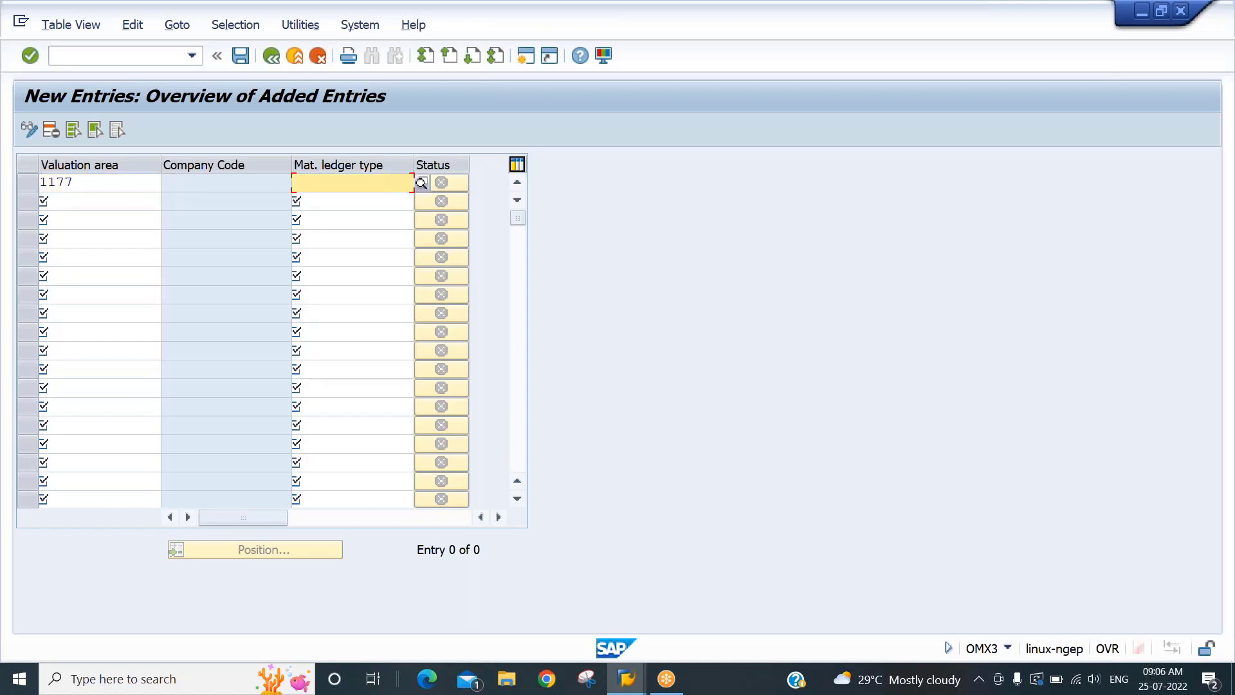
{"action": "left_click", "coordinate": [421, 187]}
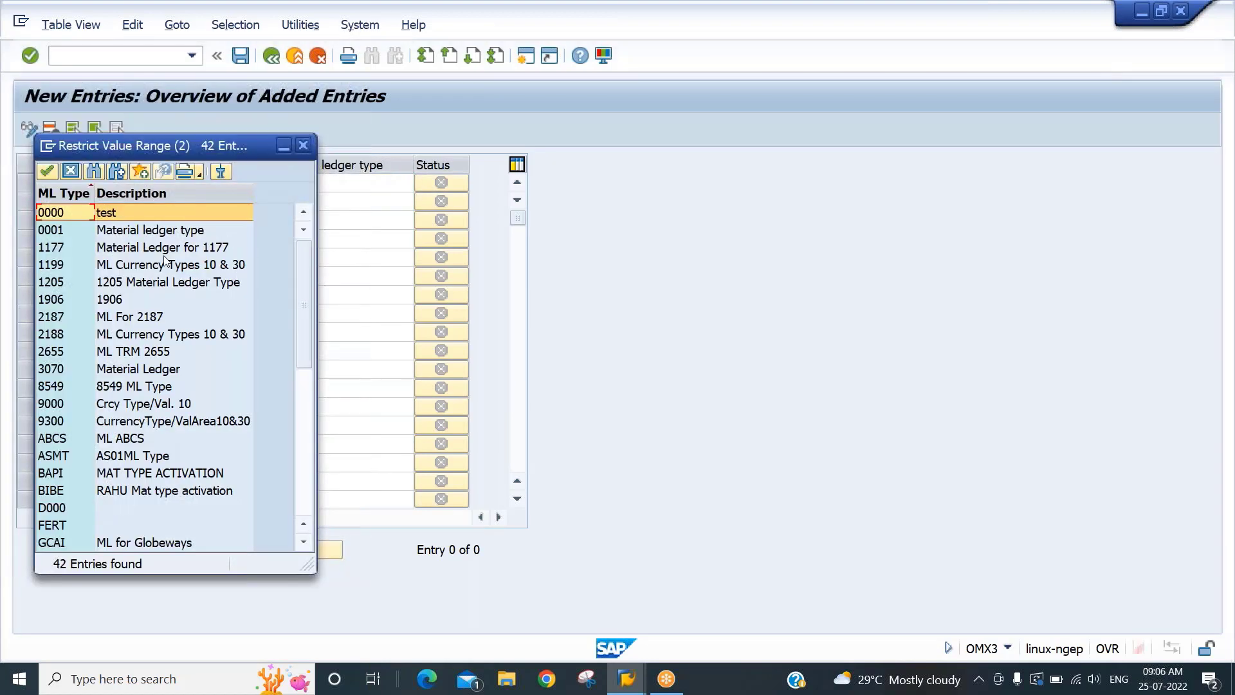
{"action": "left_click", "coordinate": [164, 252]}
{"action": "double_click", "coordinate": [164, 252]}
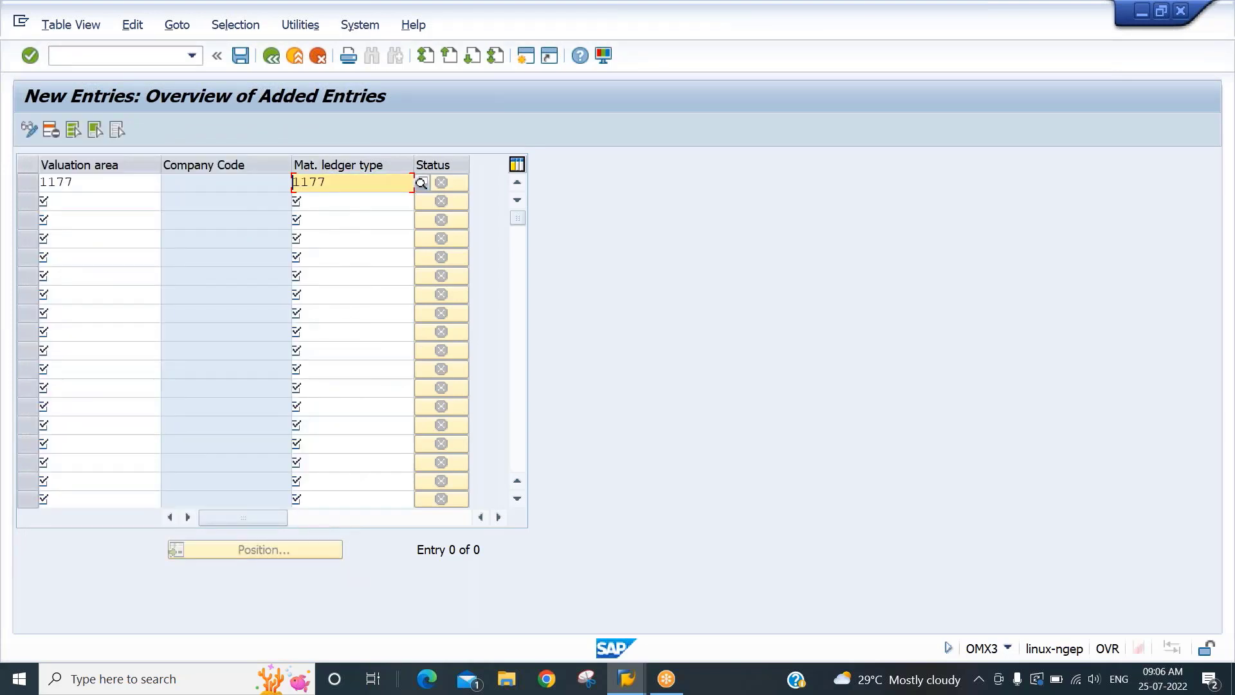
{"action": "key", "text": "Return"}
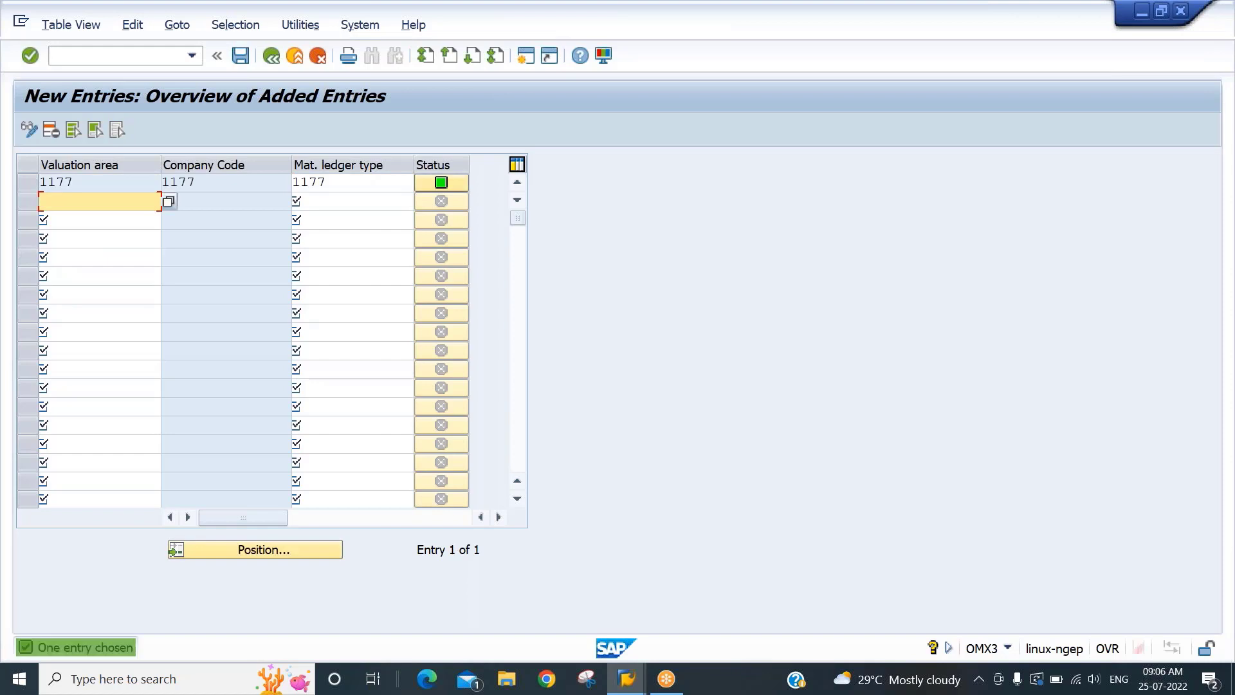
{"action": "key", "text": "ctrl+s"}
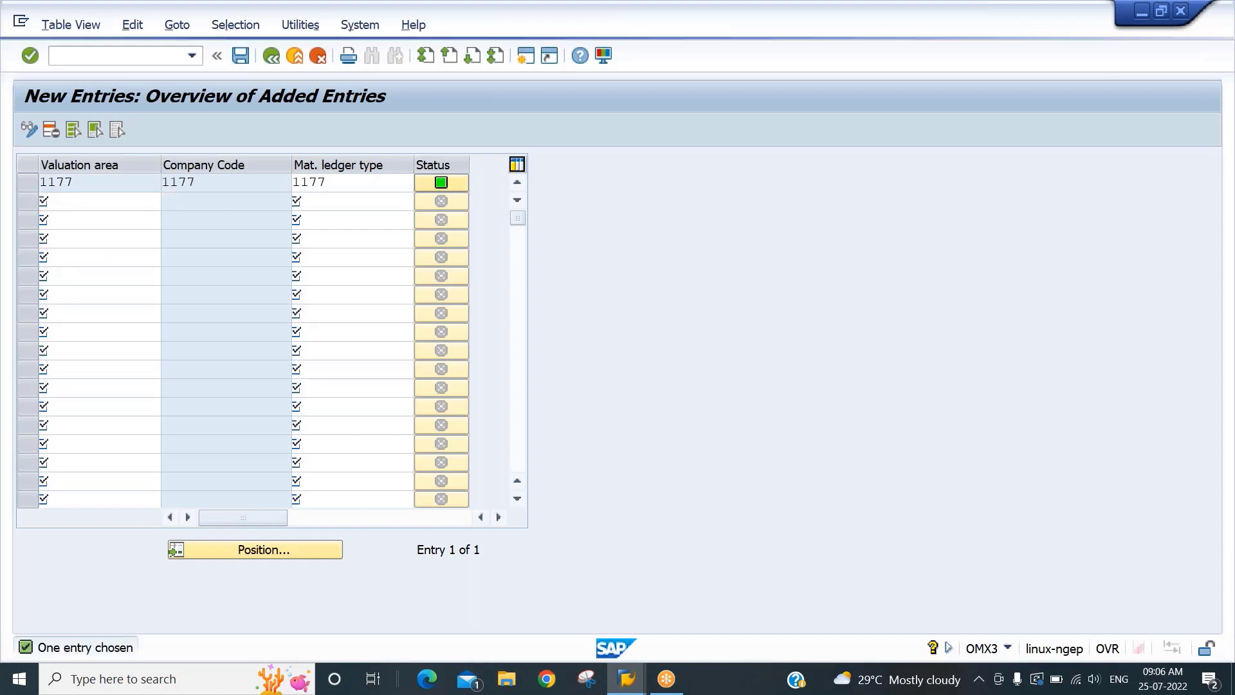
{"action": "key", "text": "Return"}
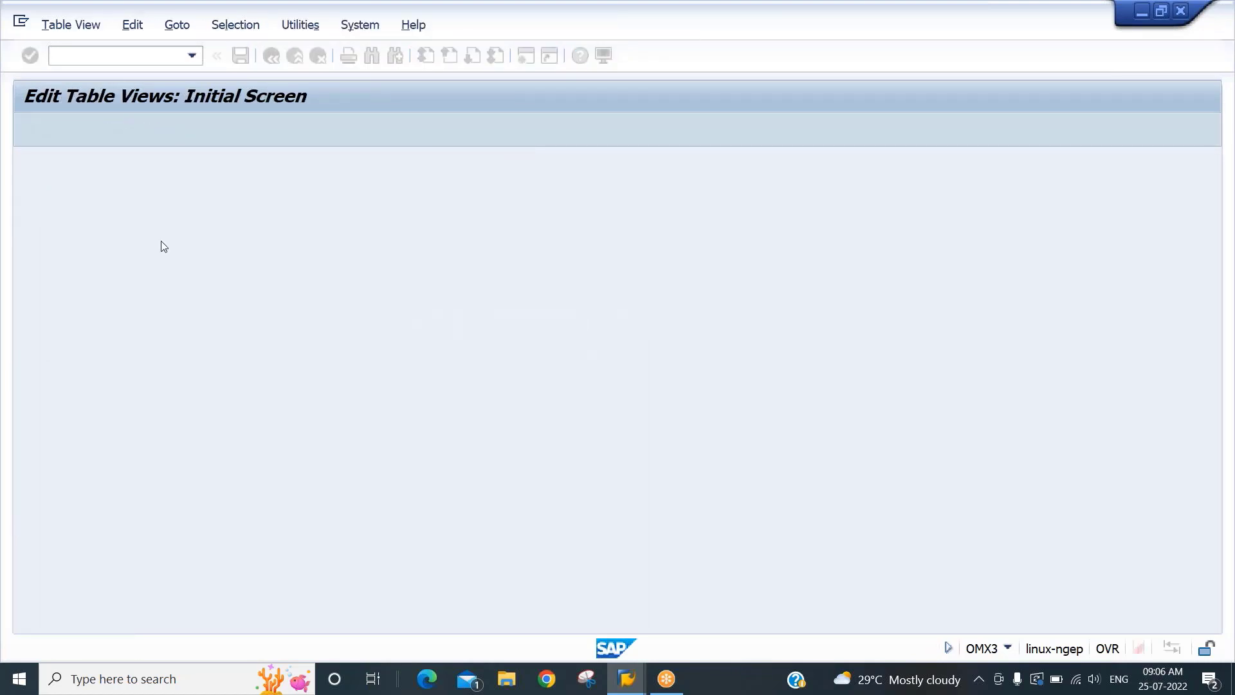
Check the valuation area, company code and ledger type of the saved assignment, and return to the overview
{"action": "left_click", "coordinate": [122, 184]}
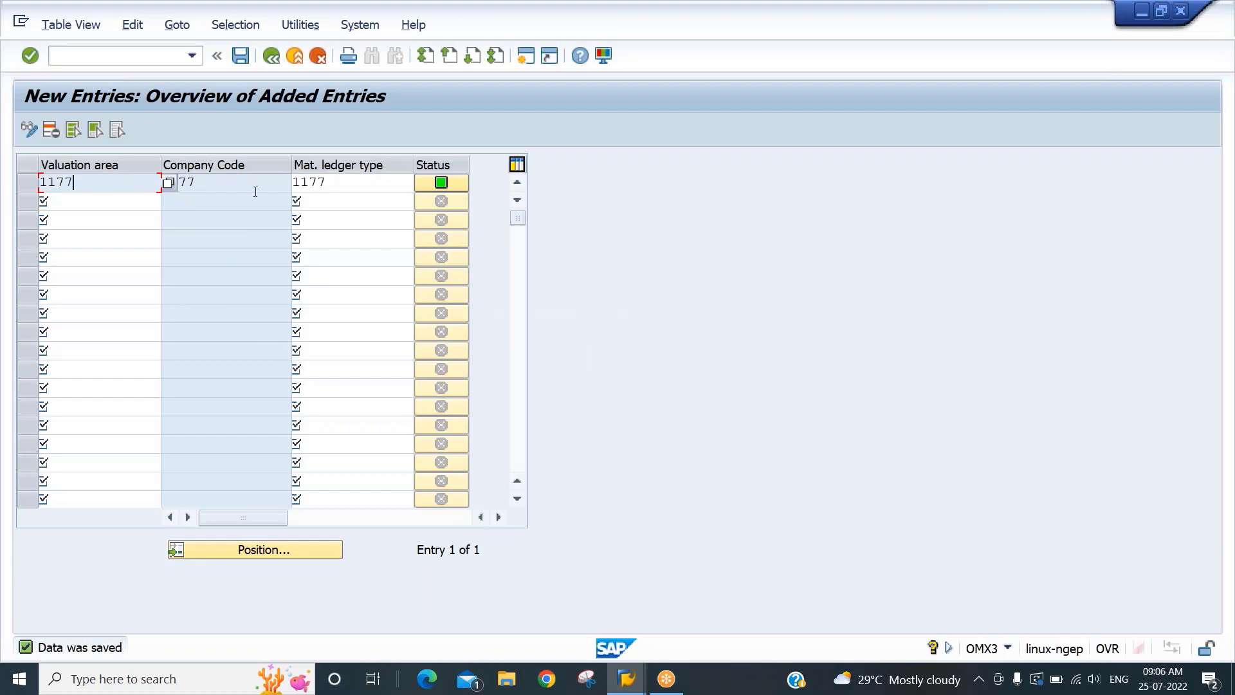
{"action": "left_click", "coordinate": [326, 183]}
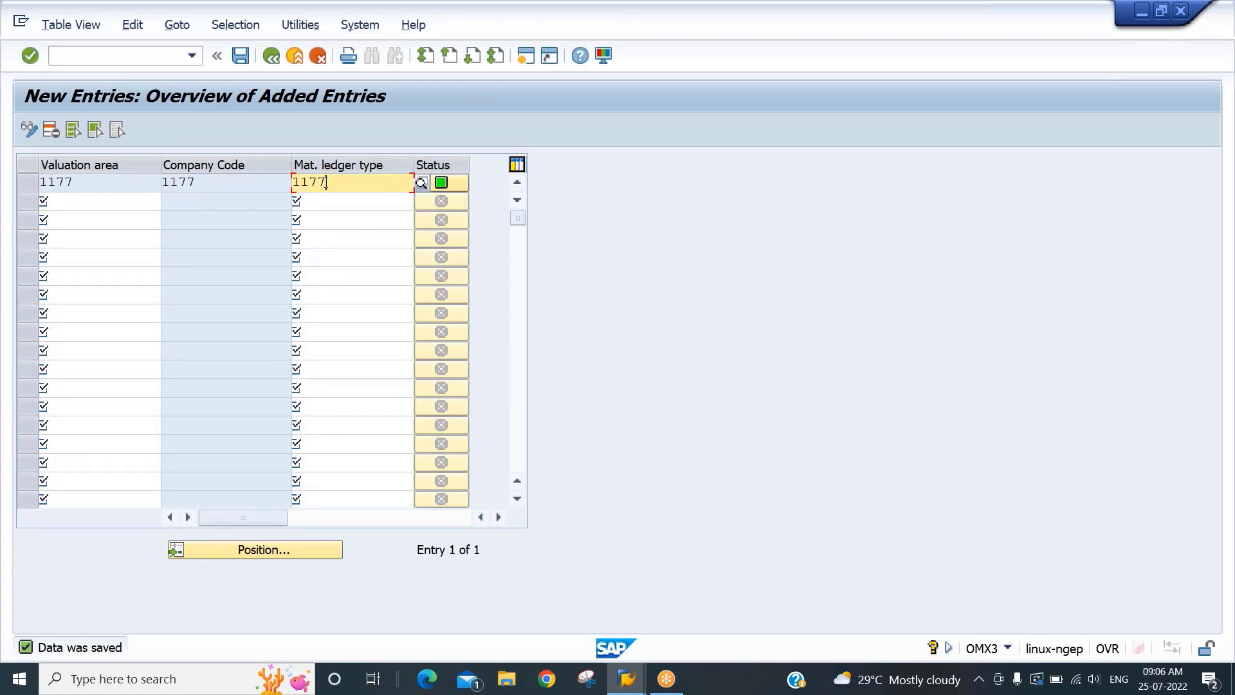
{"action": "left_click", "coordinate": [236, 179]}
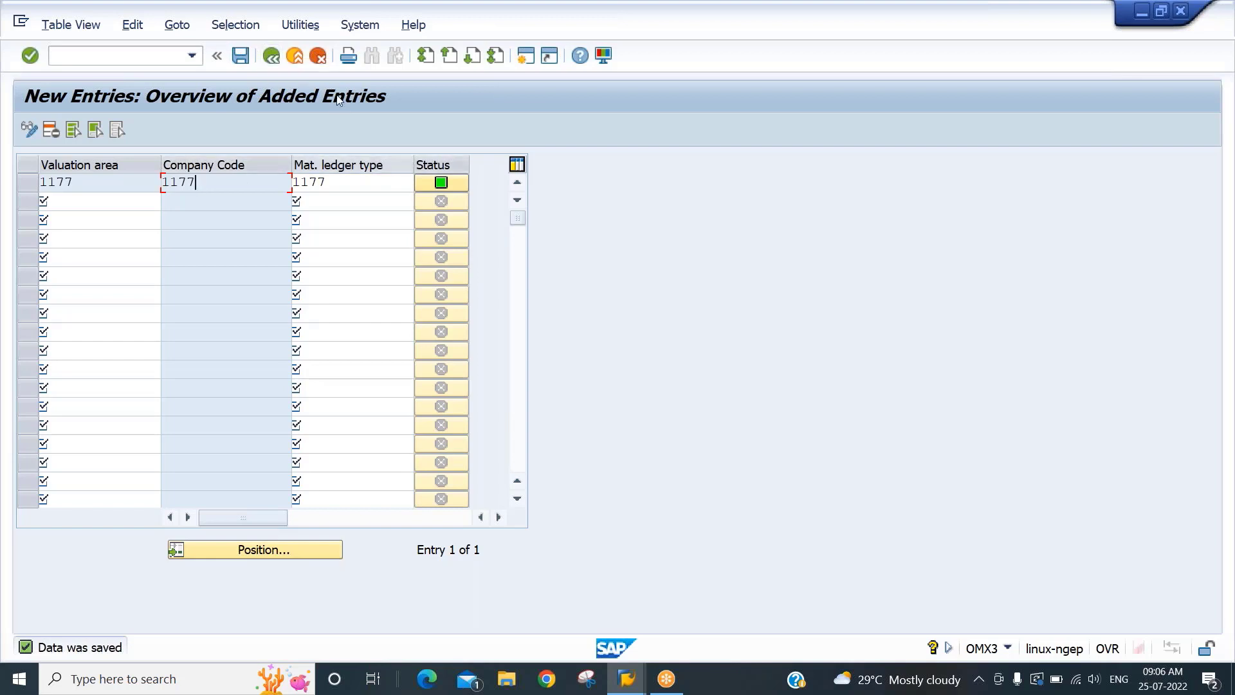
{"action": "left_click", "coordinate": [272, 59]}
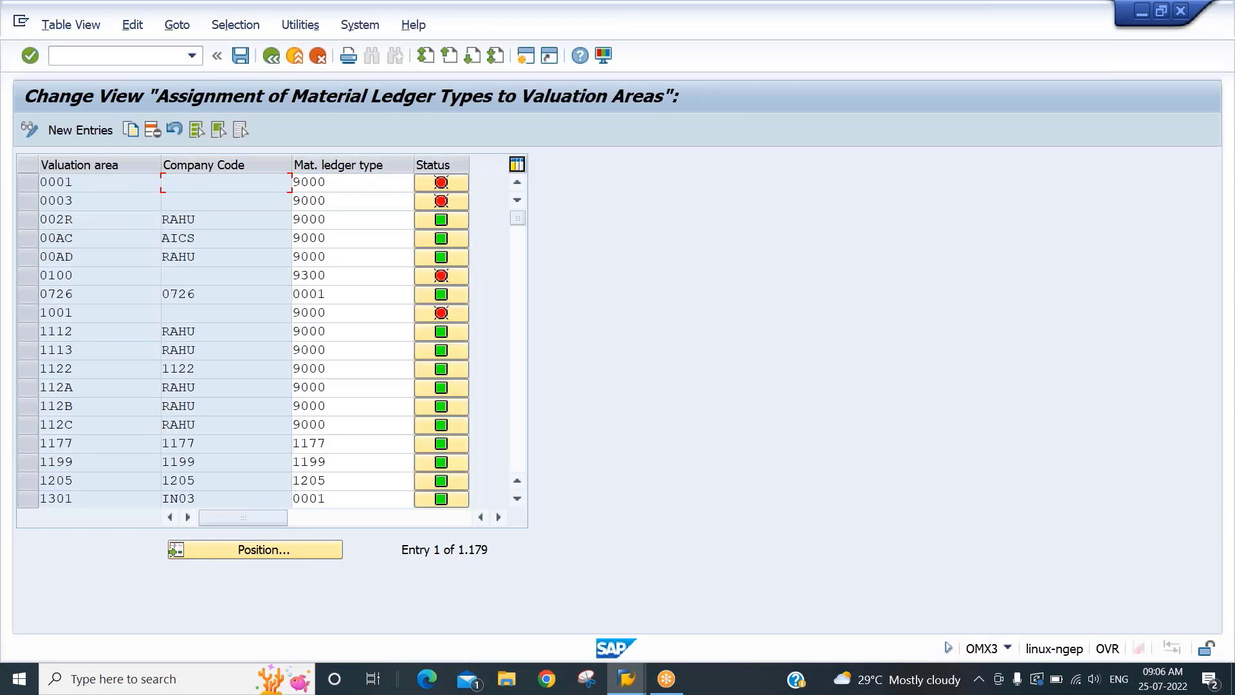
Open transaction OMX1 for the activation of the material ledger
{"action": "left_click", "coordinate": [111, 56]}
{"action": "type", "text": "/nomx2"}
{"action": "key", "text": "BackSpace"}
{"action": "type", "text": "1"}
{"action": "key", "text": "Return"}
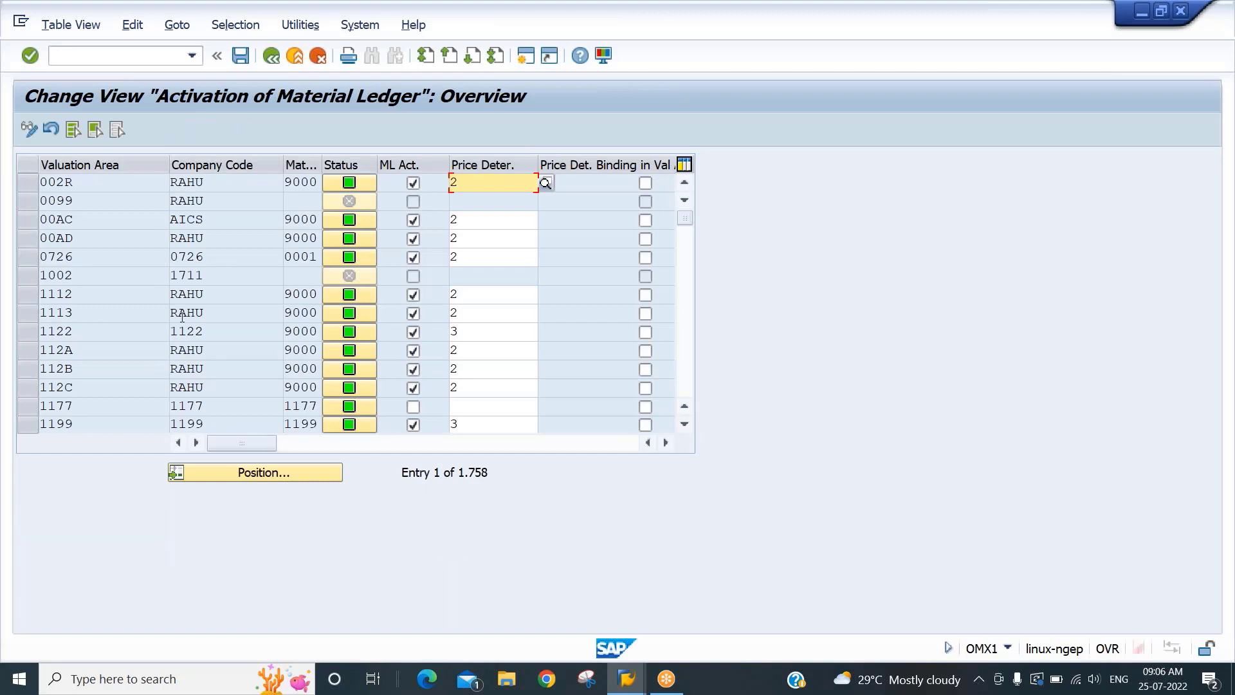
Locate valuation area 1177 and activate the material ledger for it
{"action": "left_click", "coordinate": [182, 471]}
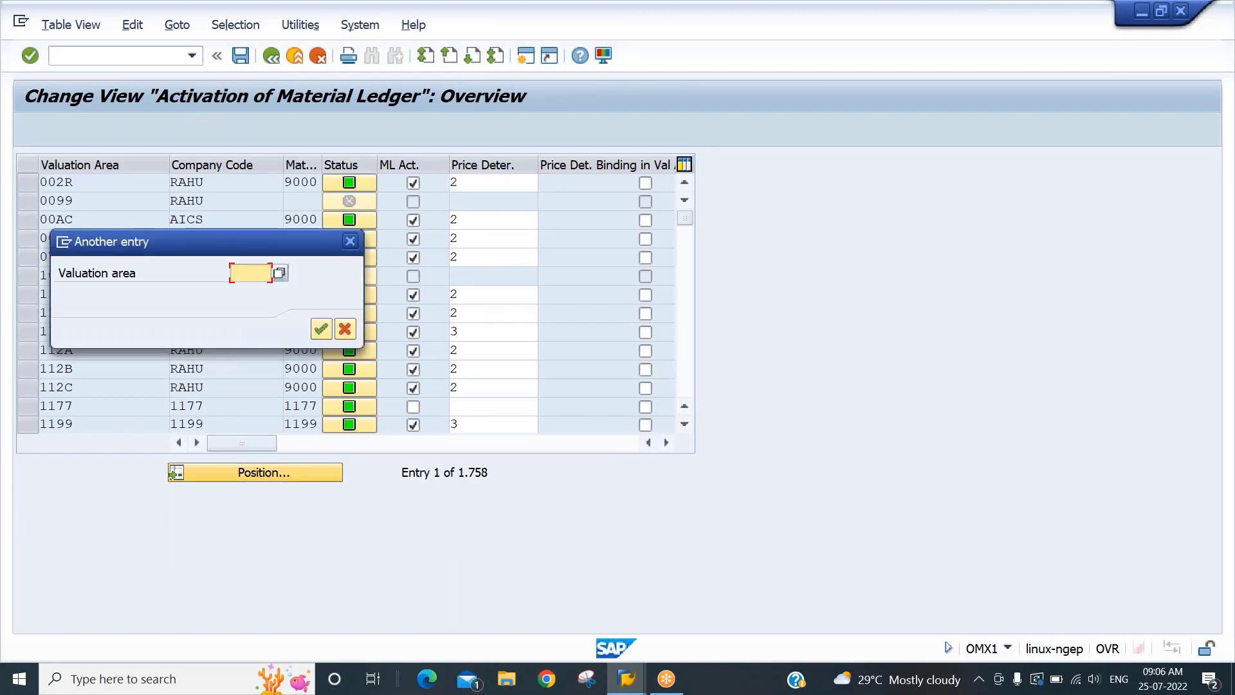
{"action": "type", "text": "1177"}
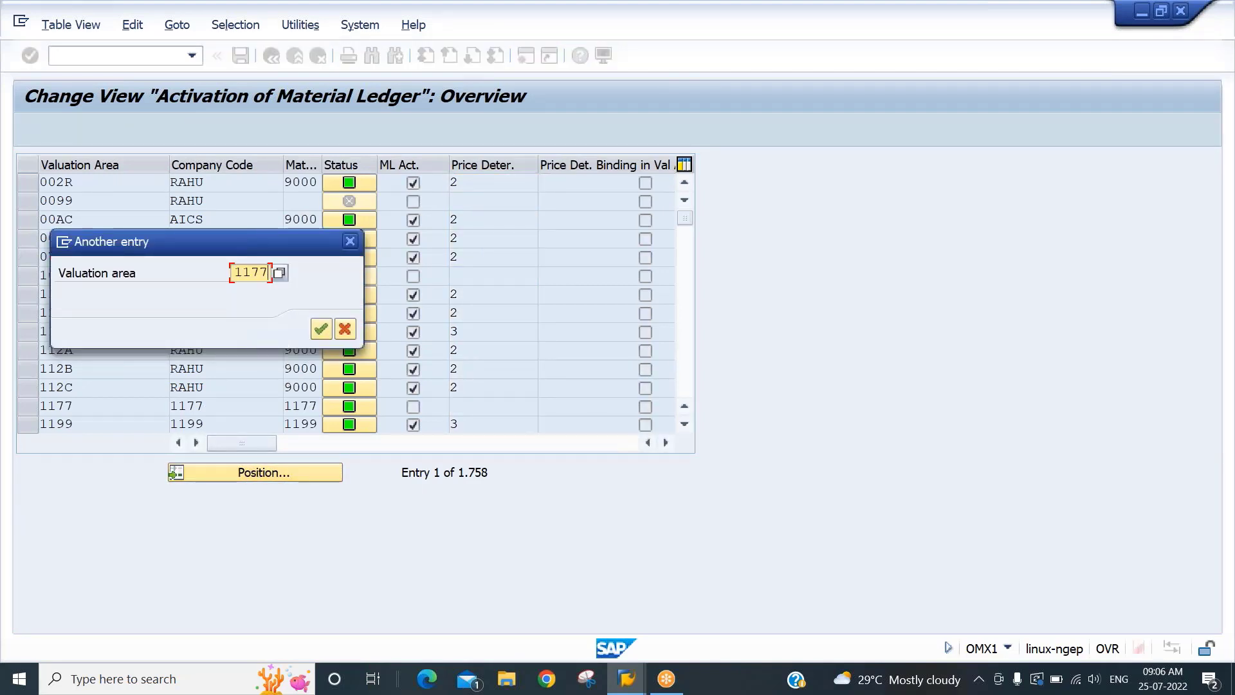
{"action": "key", "text": "Return"}
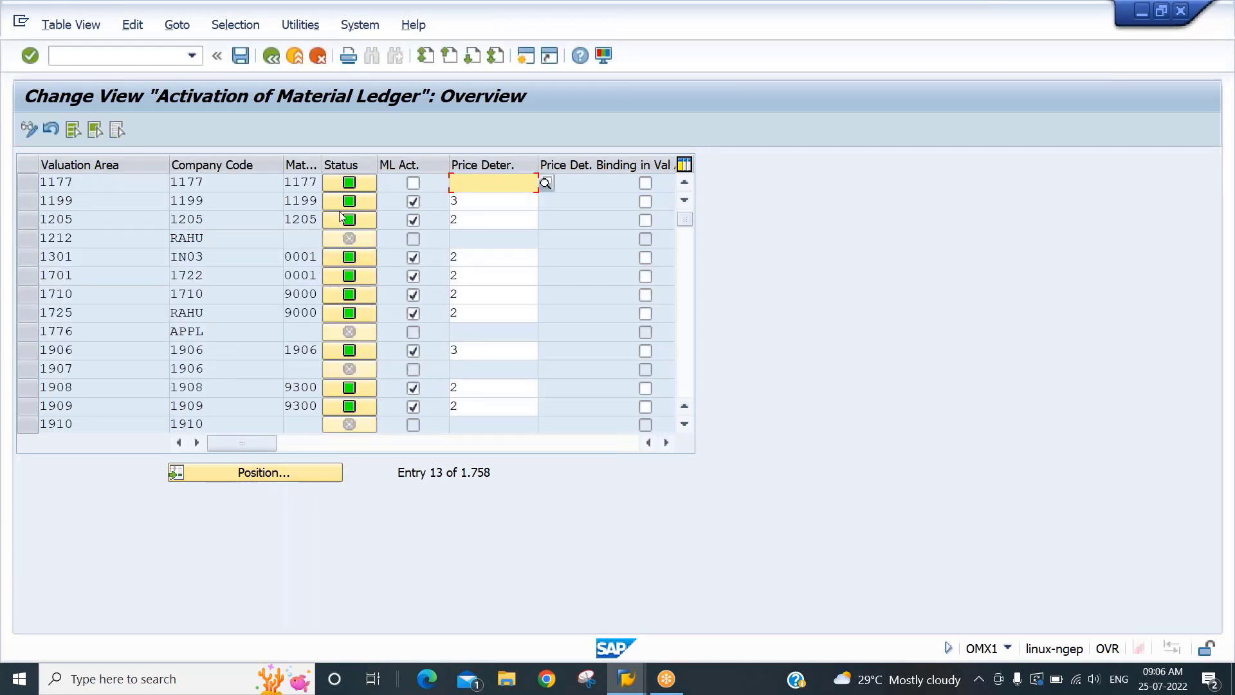
{"action": "left_click", "coordinate": [413, 182]}
{"action": "left_click", "coordinate": [413, 184]}
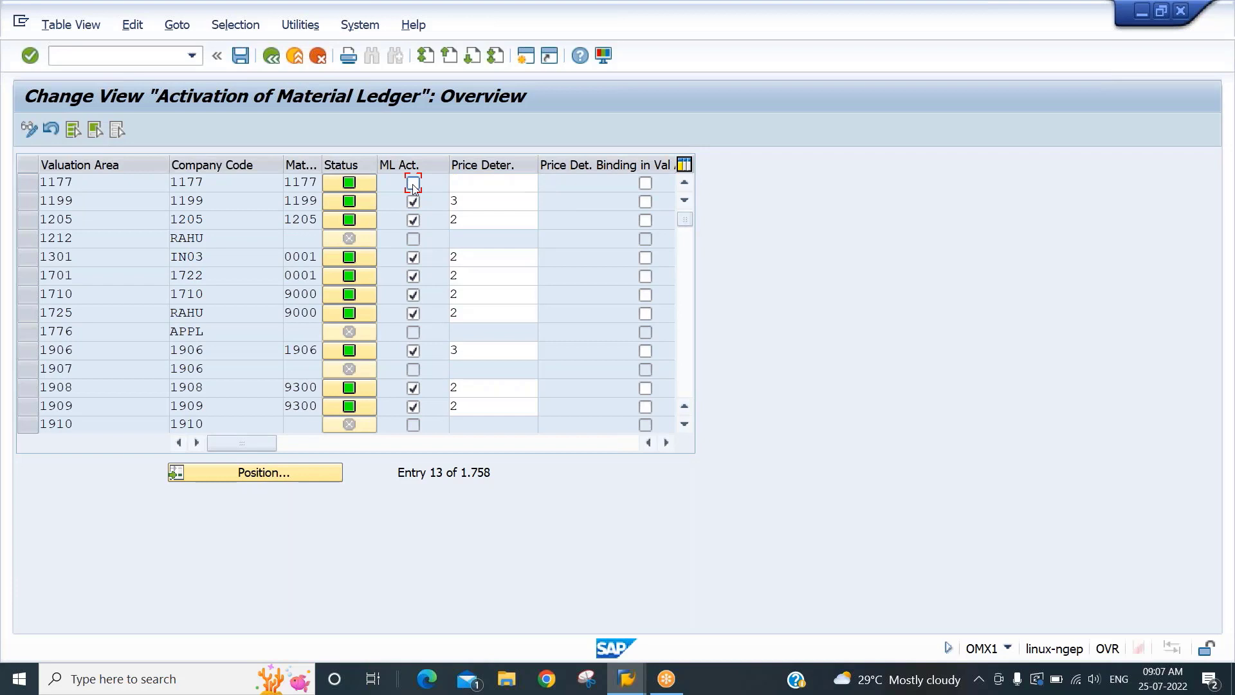
{"action": "left_click", "coordinate": [413, 185]}
Set the price determination of valuation area 1177 to 2 (Transaction-Based) and save in the proposed customizing request
{"action": "left_click", "coordinate": [466, 185]}
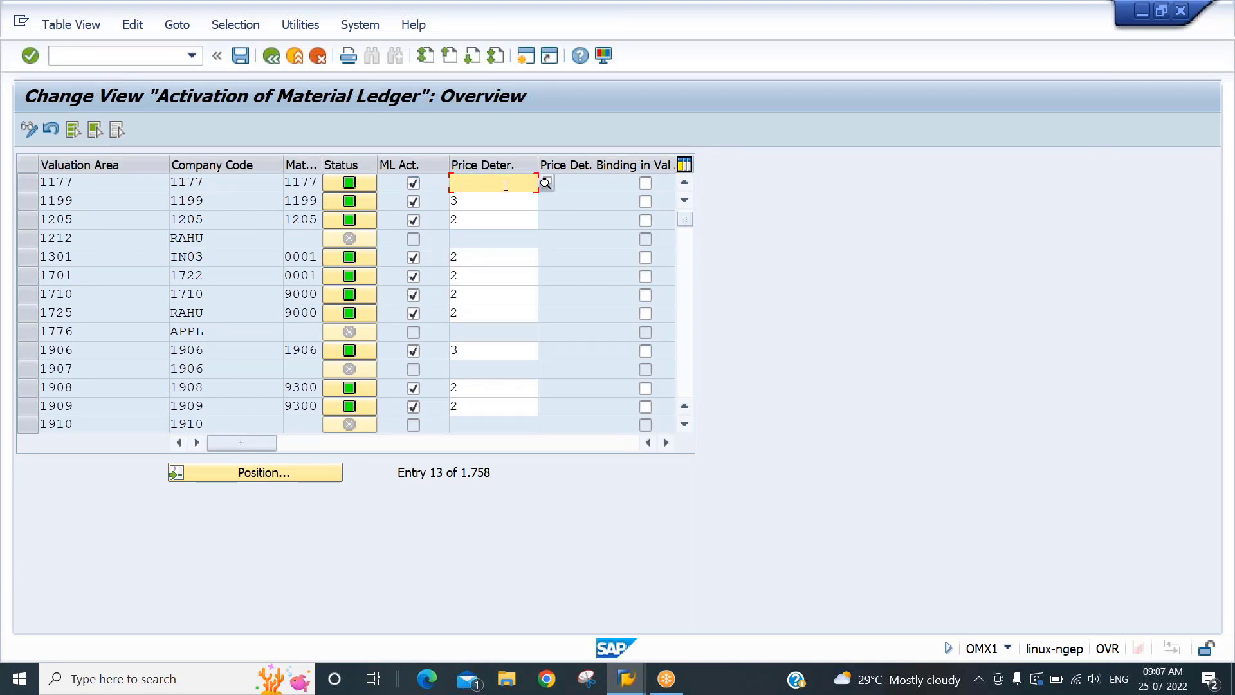
{"action": "left_click", "coordinate": [546, 184]}
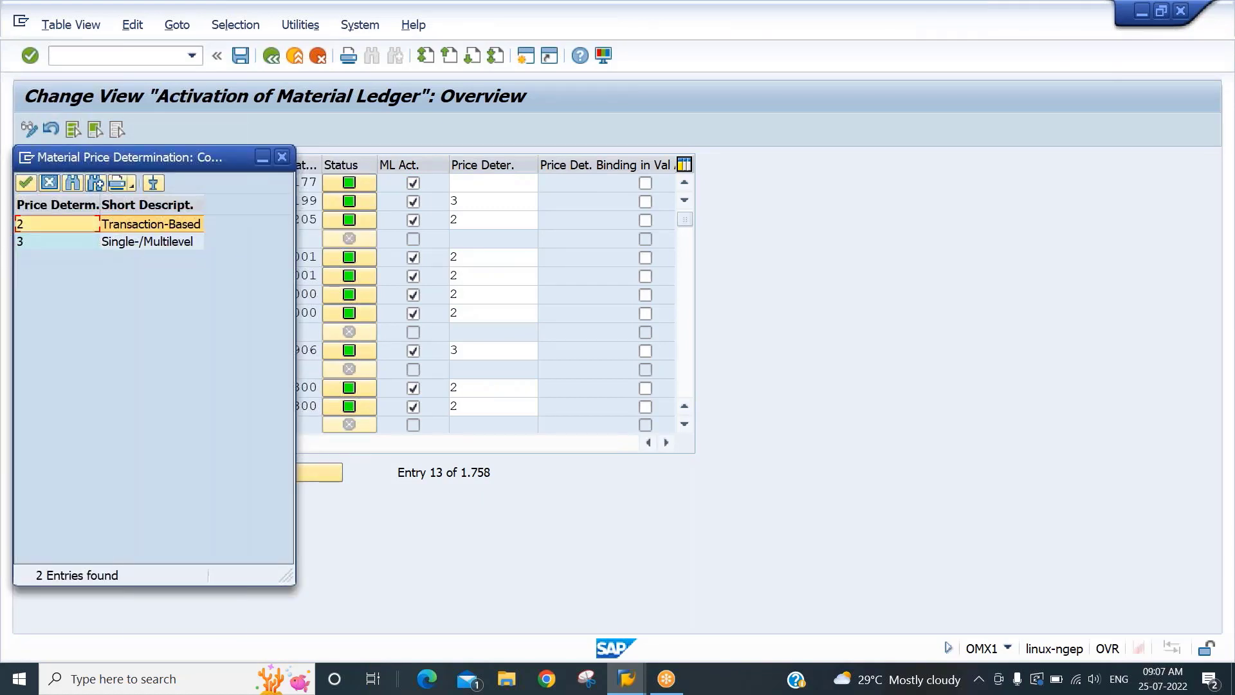
{"action": "left_click_drag", "start_coordinate": [185, 157], "coordinate": [328, 154]}
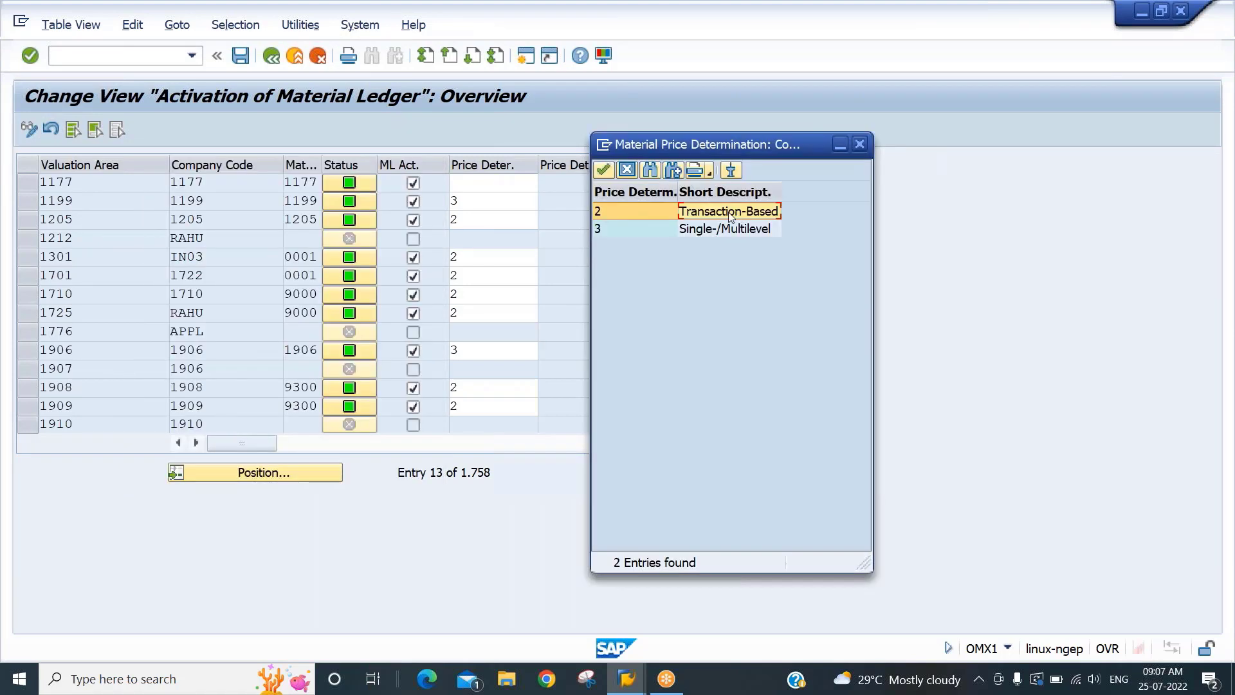
{"action": "double_click", "coordinate": [718, 212]}
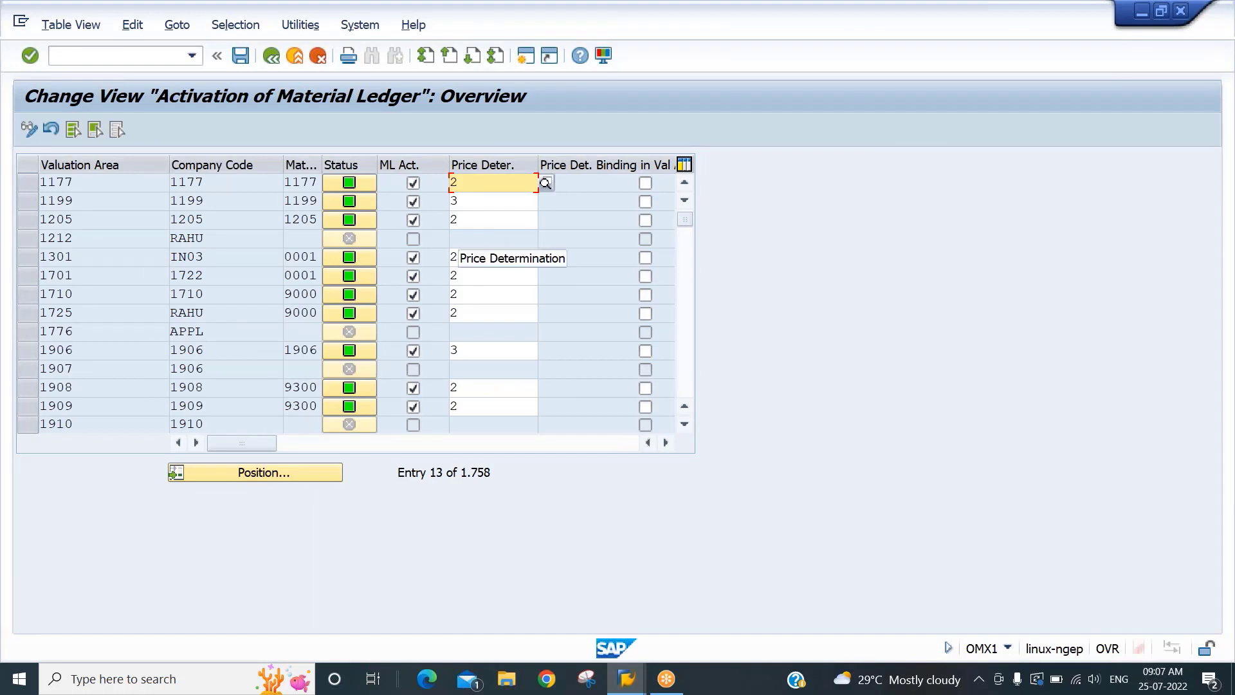
{"action": "left_click", "coordinate": [240, 57]}
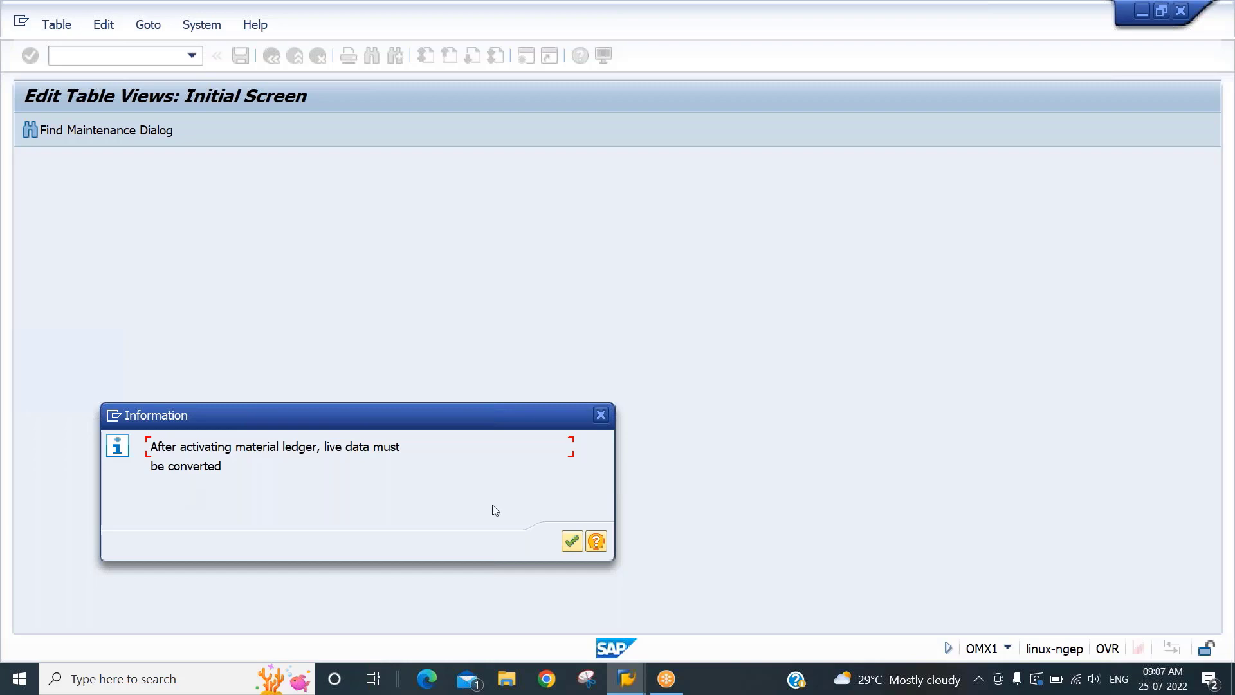
{"action": "left_click", "coordinate": [572, 541]}
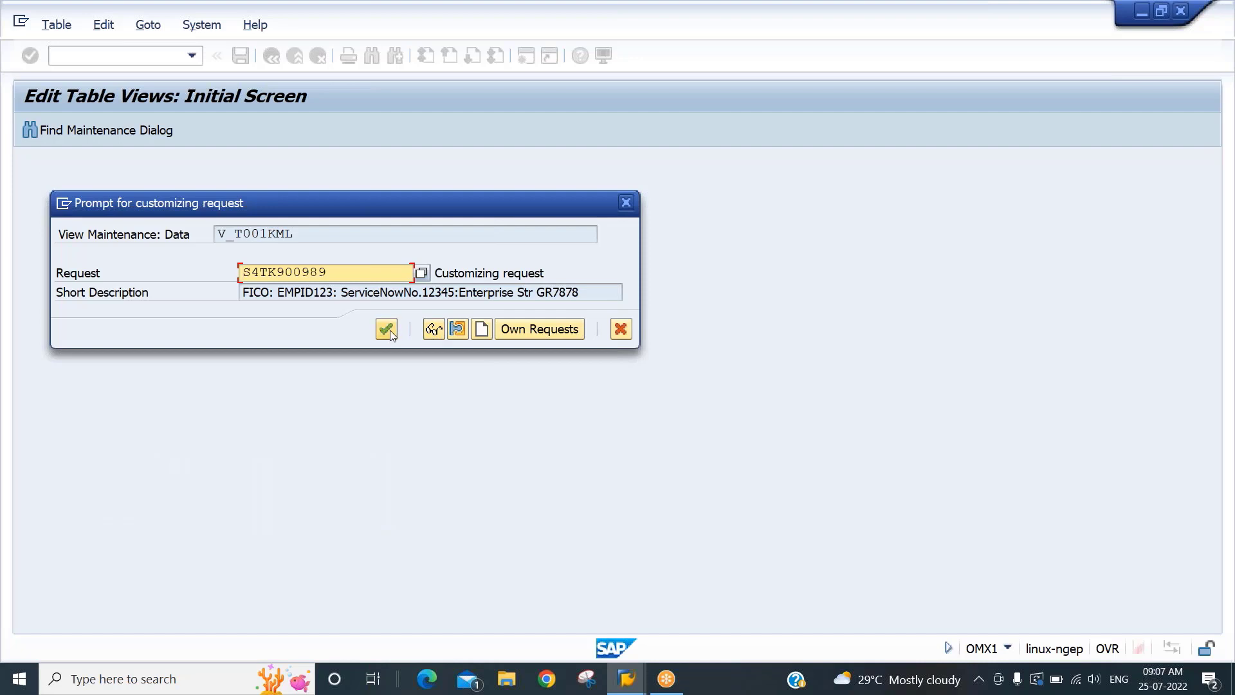
{"action": "left_click", "coordinate": [386, 329]}
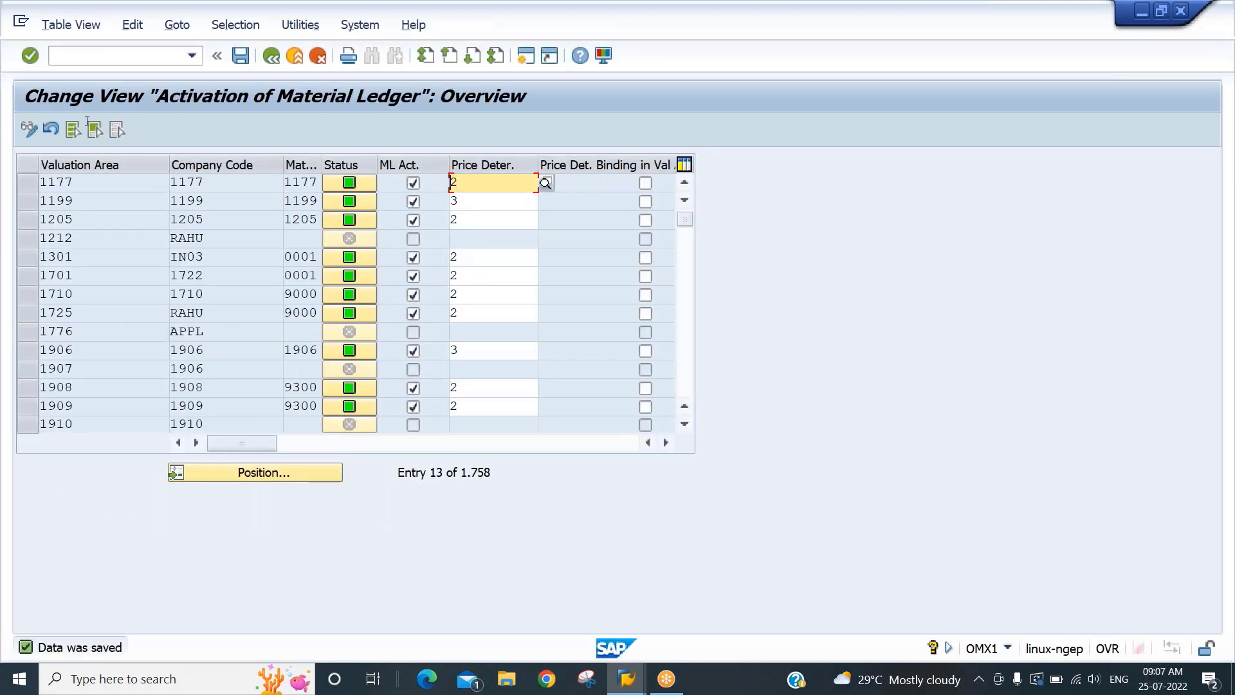
Open transaction CKMSTART and execute the production startup for plant 1177 in background with the test run switched off
{"action": "left_click", "coordinate": [90, 57]}
{"action": "type", "text": "/n"}
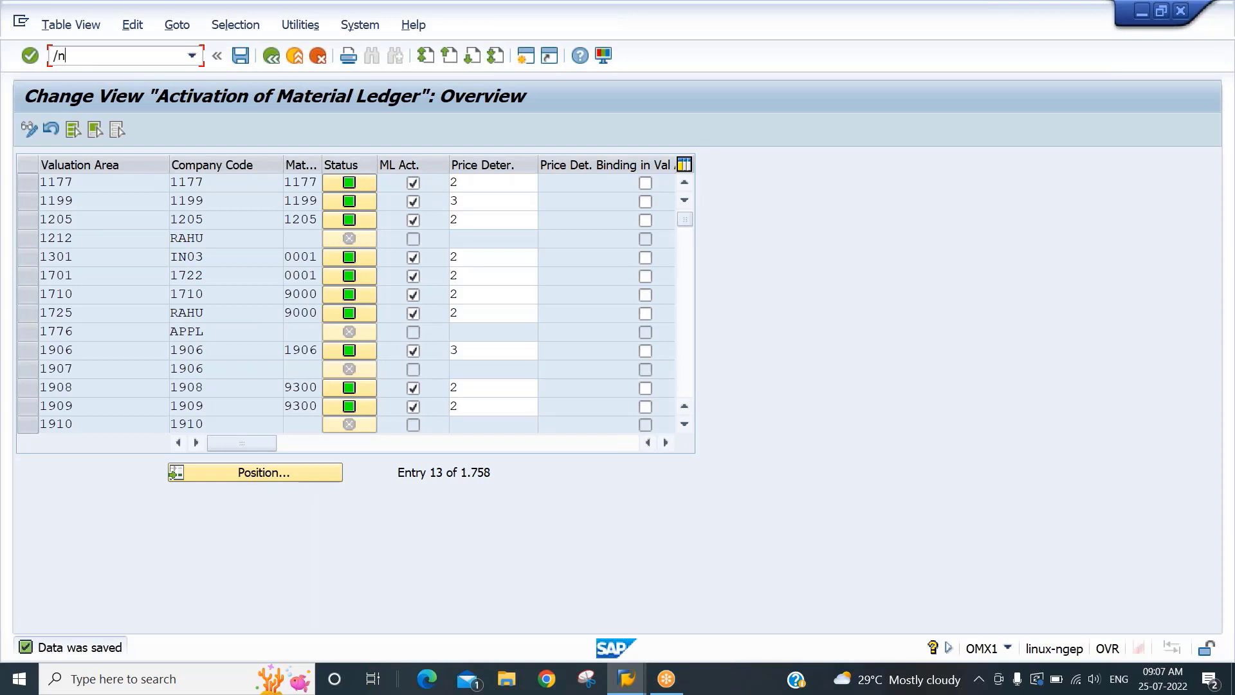
{"action": "key", "text": "Return"}
{"action": "type", "text": "ck"}
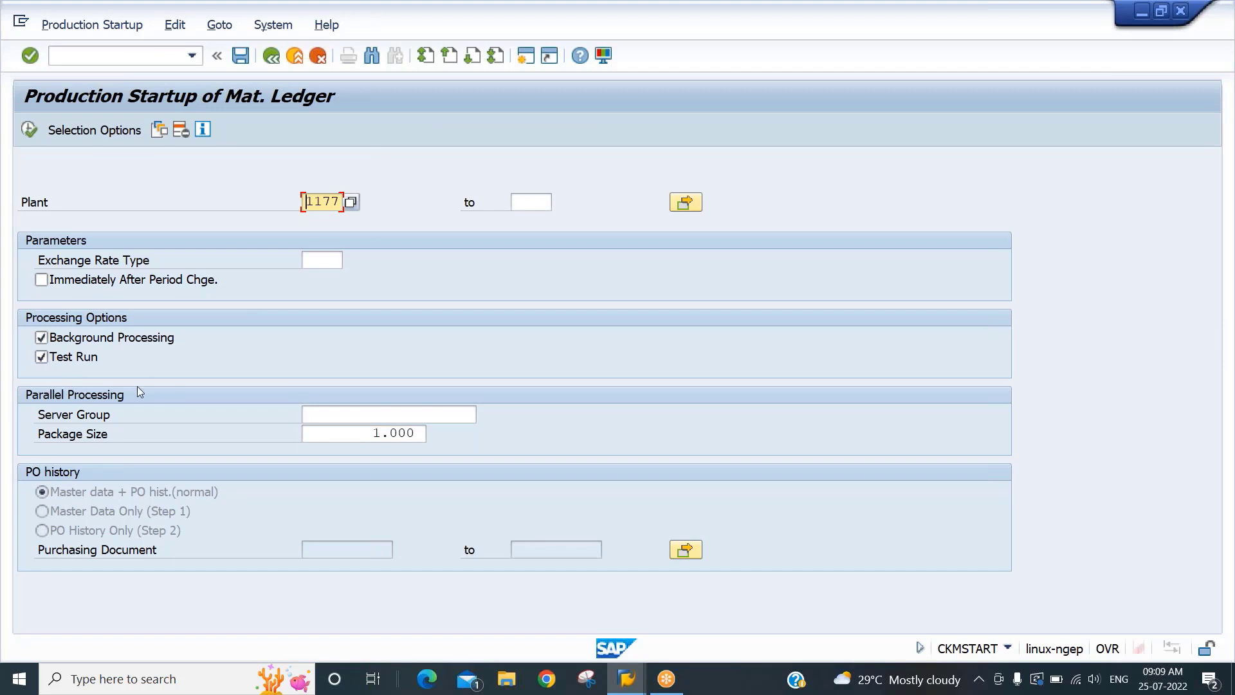
{"action": "left_click", "coordinate": [68, 359]}
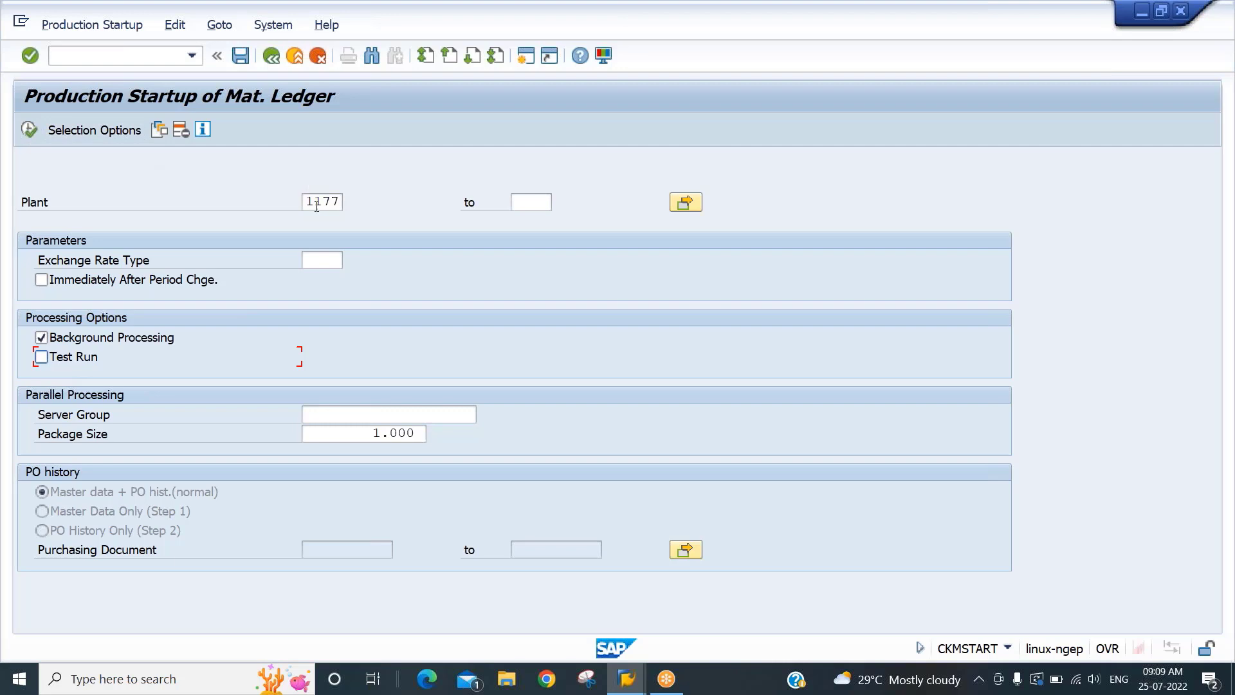
{"action": "left_click", "coordinate": [28, 131]}
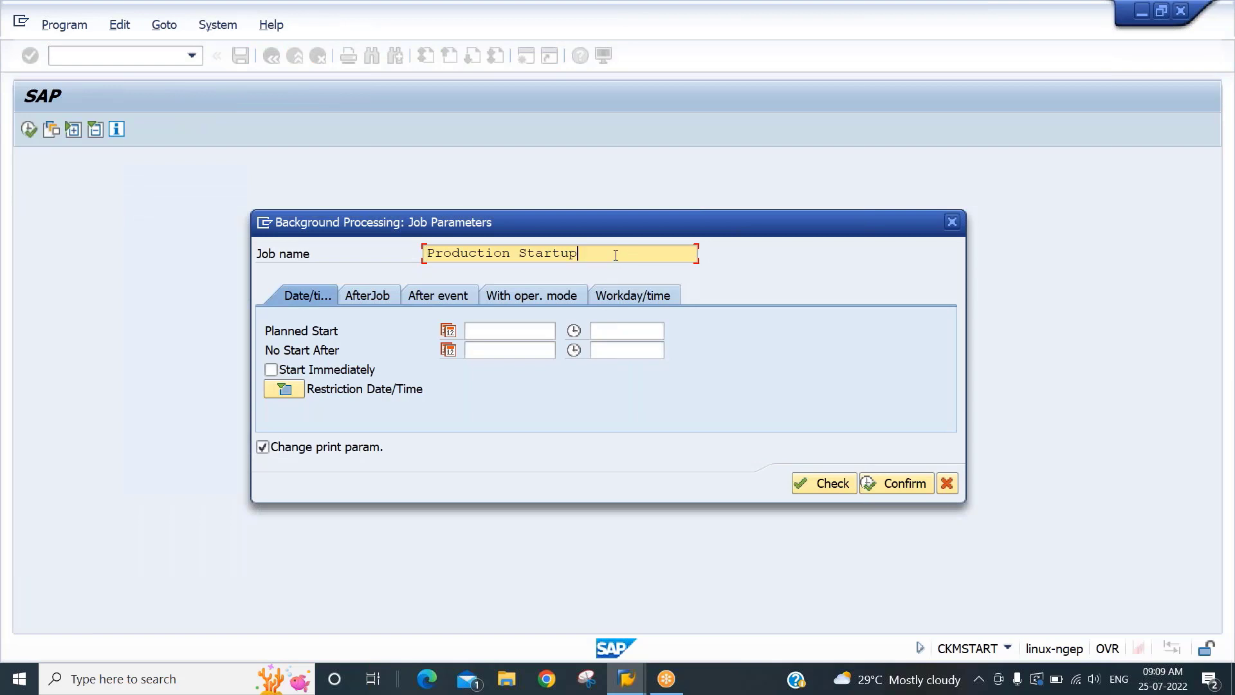
Name the background job ML ACTIVATION 1177, set it to start immediately and confirm the job parameters
{"action": "left_click_drag", "start_coordinate": [616, 255], "coordinate": [426, 254]}
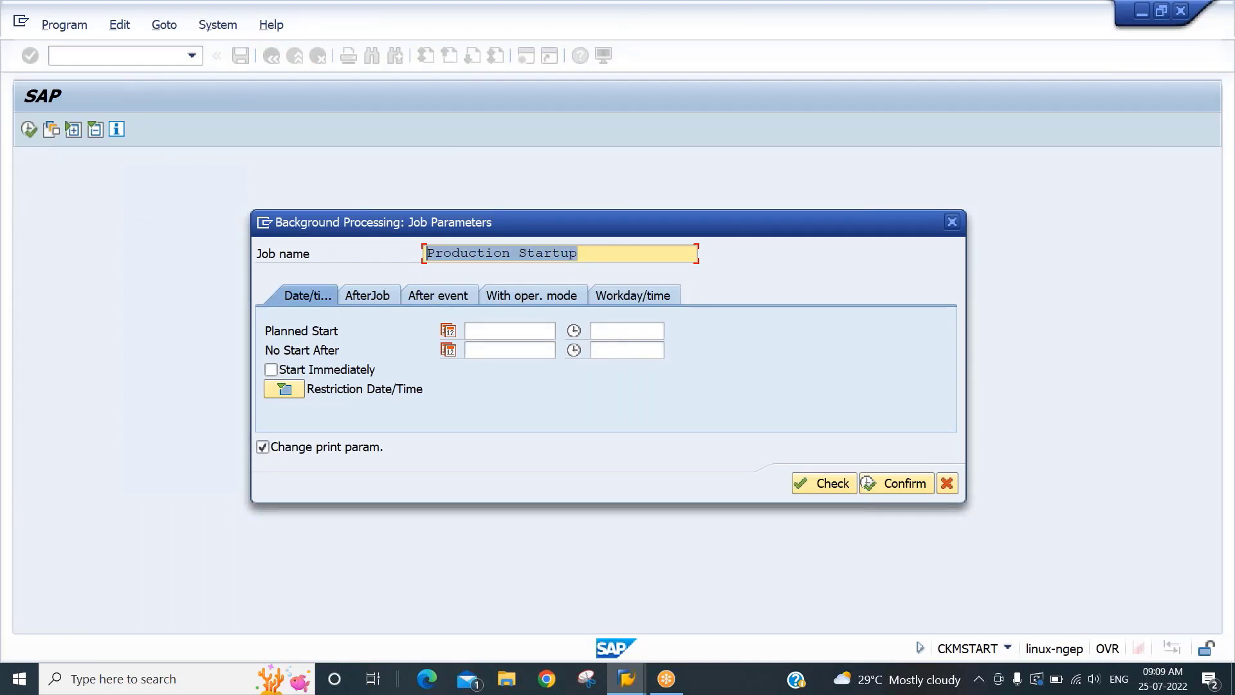
{"action": "type", "text": "C"}
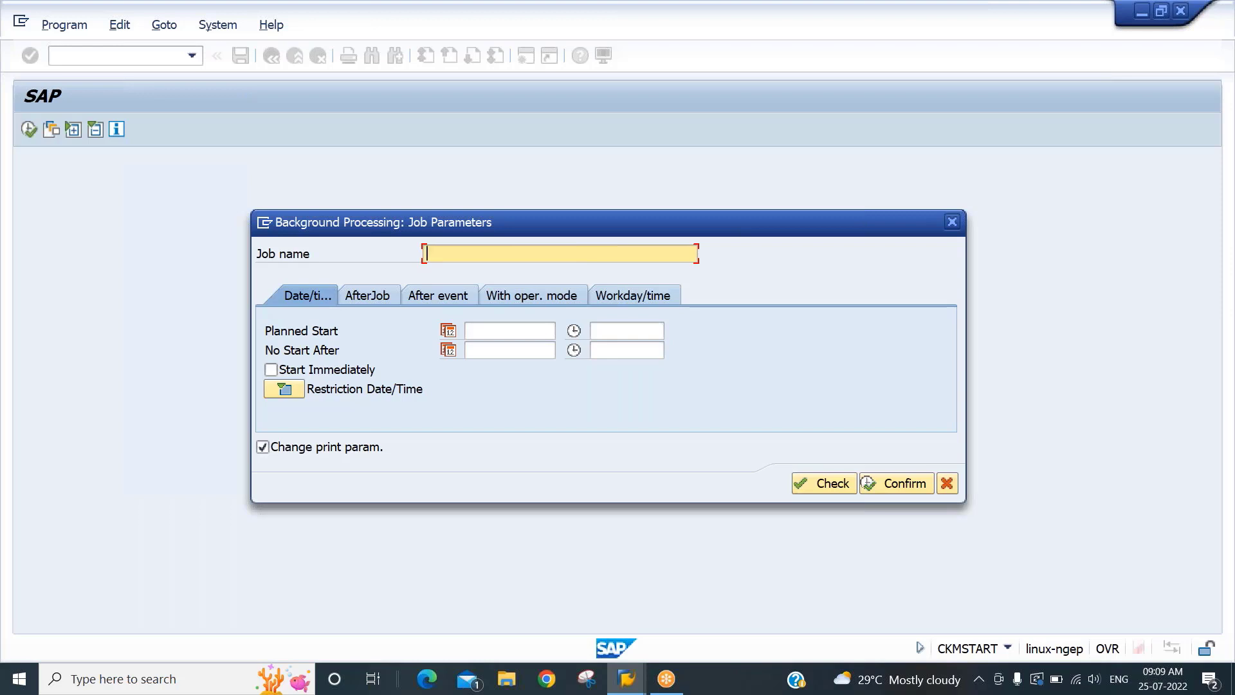
{"action": "type", "text": "ML Action"}
{"action": "key", "text": "BackSpace"}
{"action": "key", "text": "BackSpace"}
{"action": "type", "text": "ivation 1177"}
{"action": "left_click", "coordinate": [298, 377]}
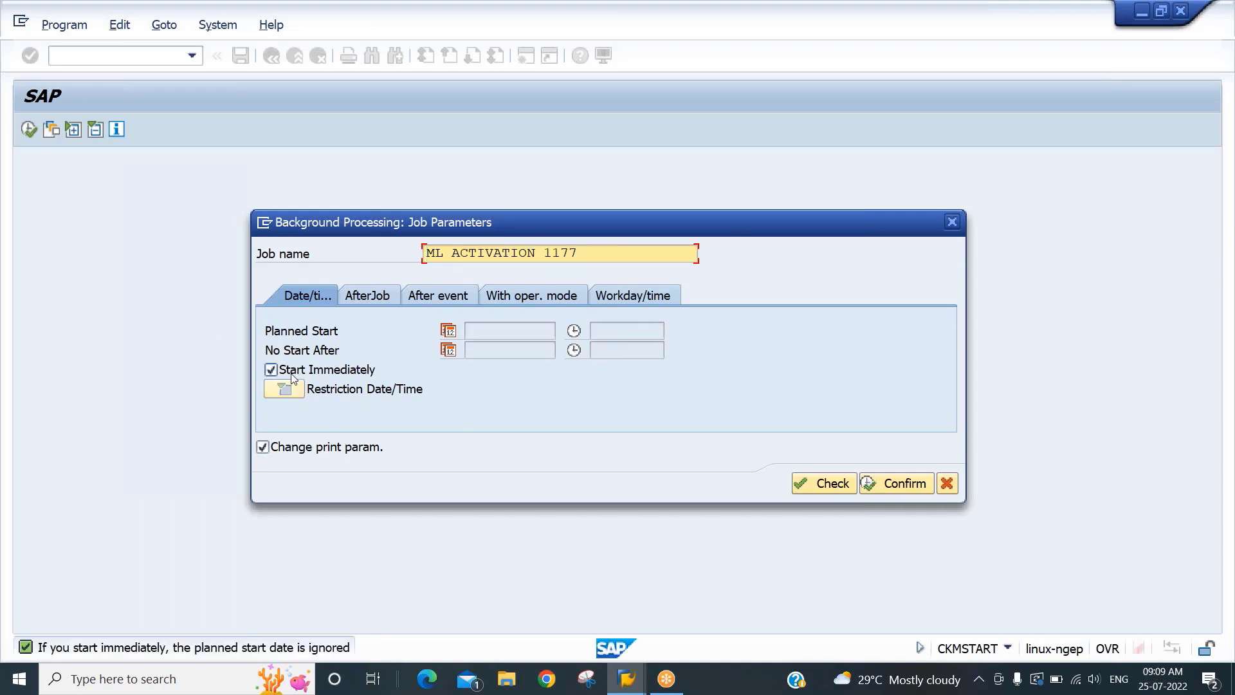
{"action": "left_click", "coordinate": [902, 484]}
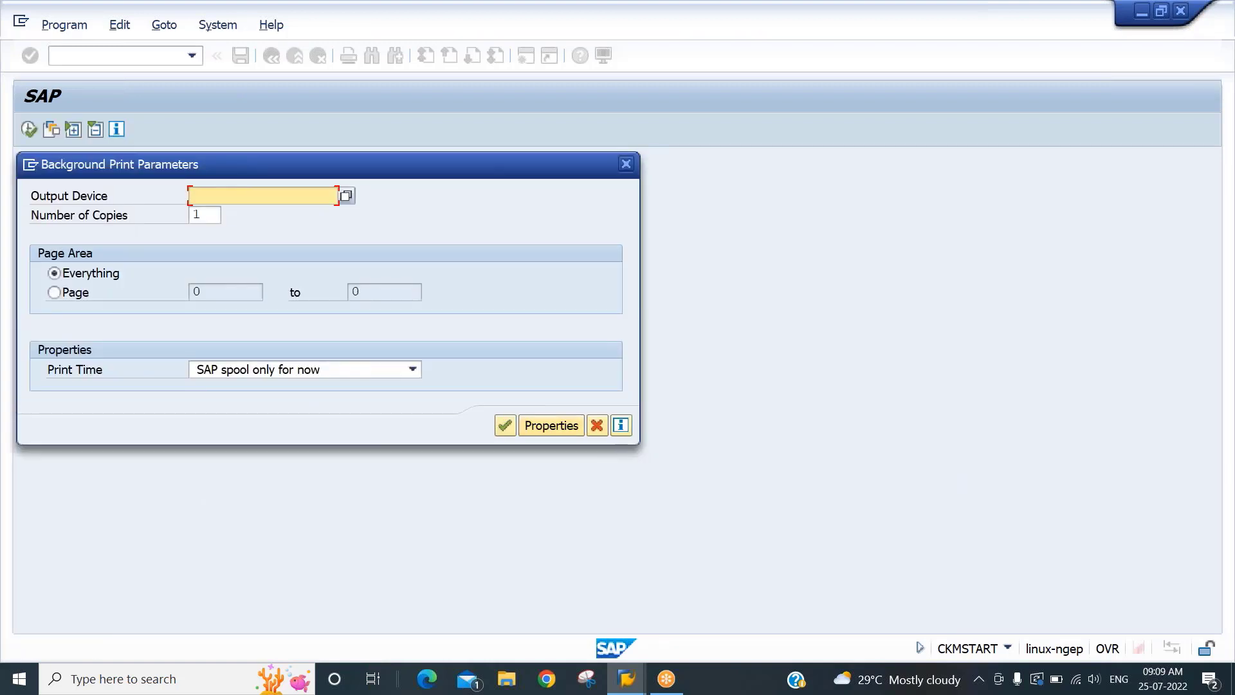
Set the output device of the background print parameters to LP01 and confirm to schedule the job
{"action": "type", "text": "L"}
{"action": "key", "text": "Down"}
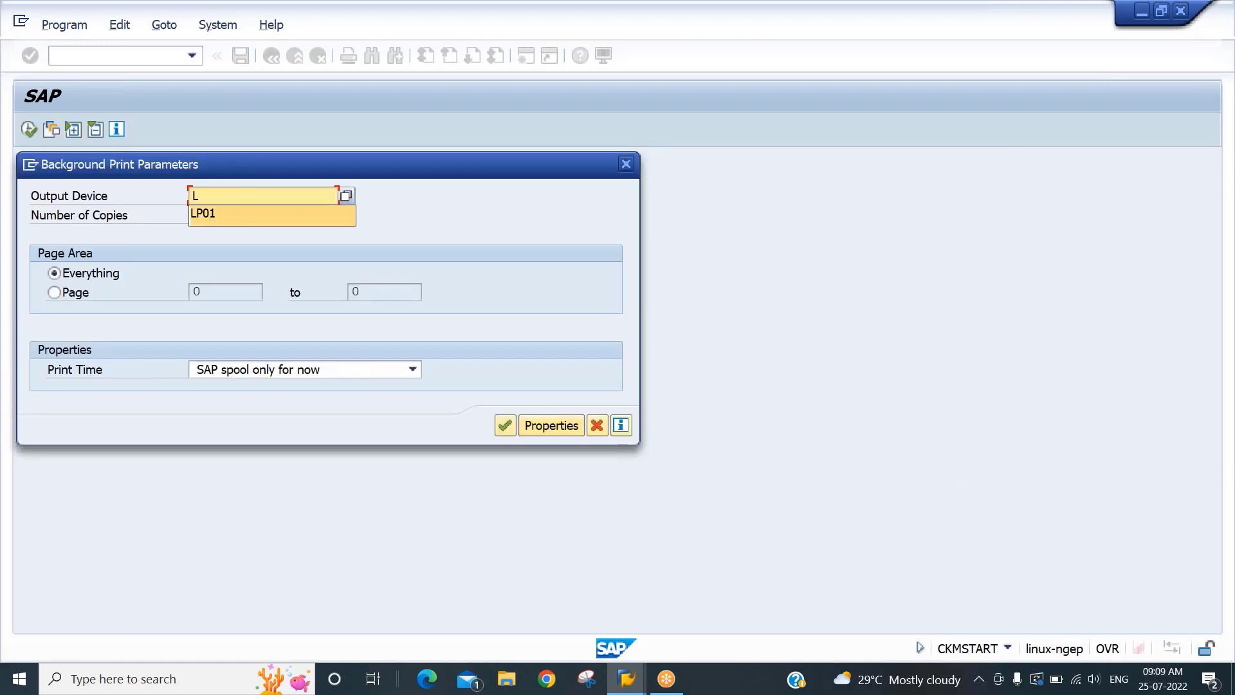
{"action": "key", "text": "Tab"}
{"action": "left_click", "coordinate": [506, 425]}
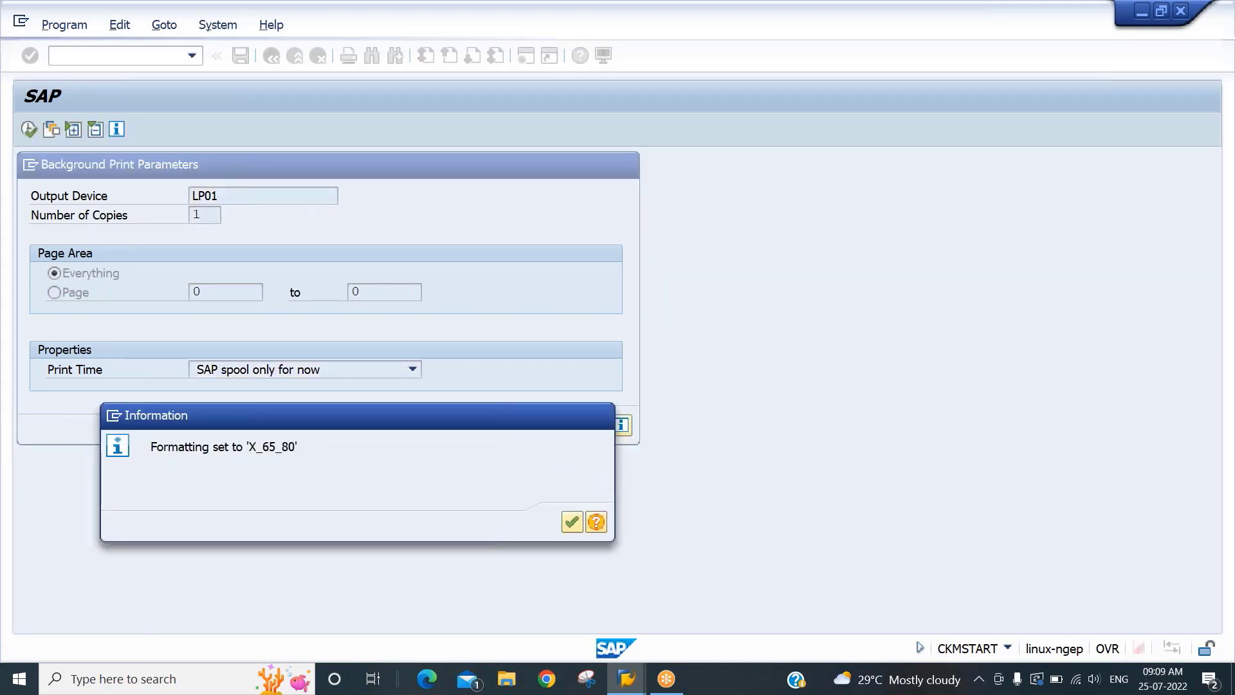
{"action": "key", "text": "Return"}
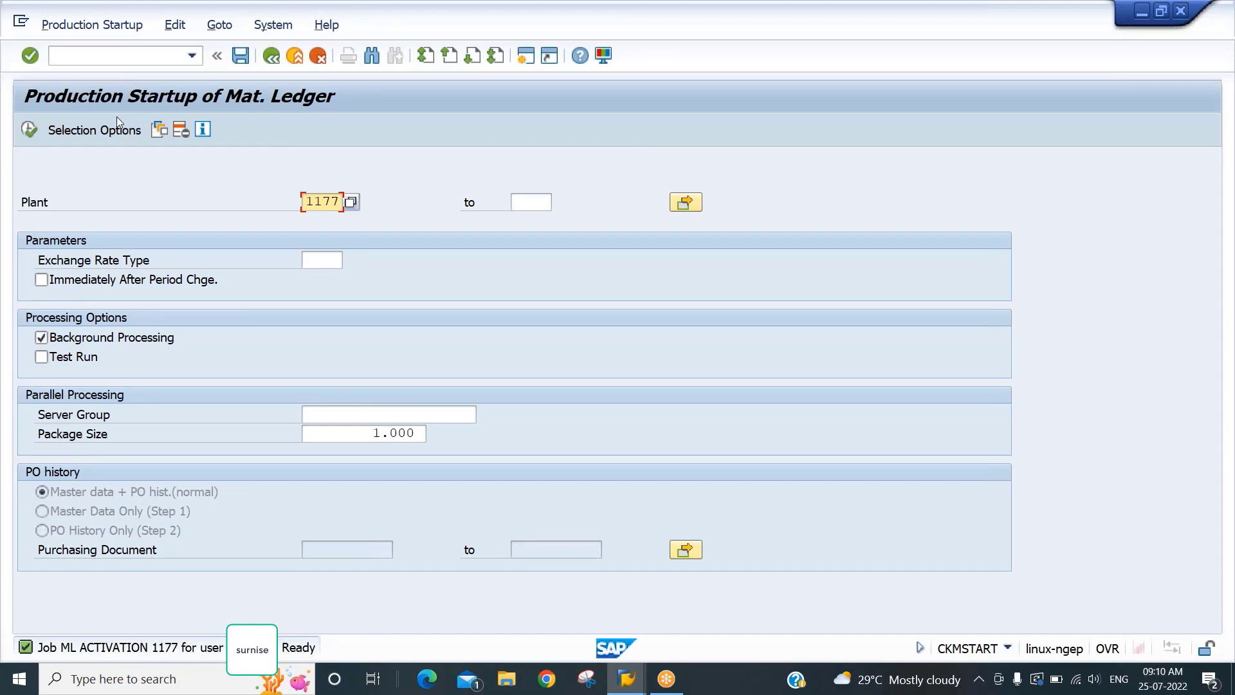
Find job ML ACTIVATION 1177 in the job overview and display its job log
{"action": "left_click", "coordinate": [273, 24]}
{"action": "mouse_move", "coordinate": [283, 118]}
{"action": "mouse_move", "coordinate": [480, 280]}
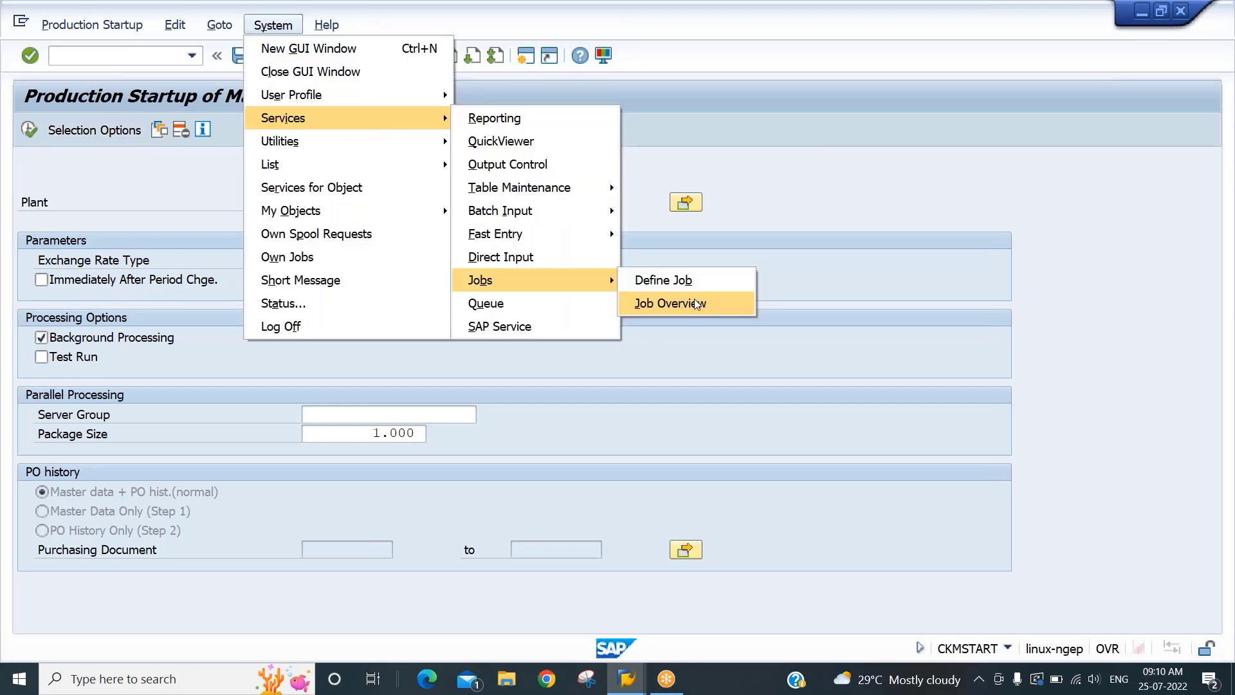
{"action": "left_click", "coordinate": [696, 303]}
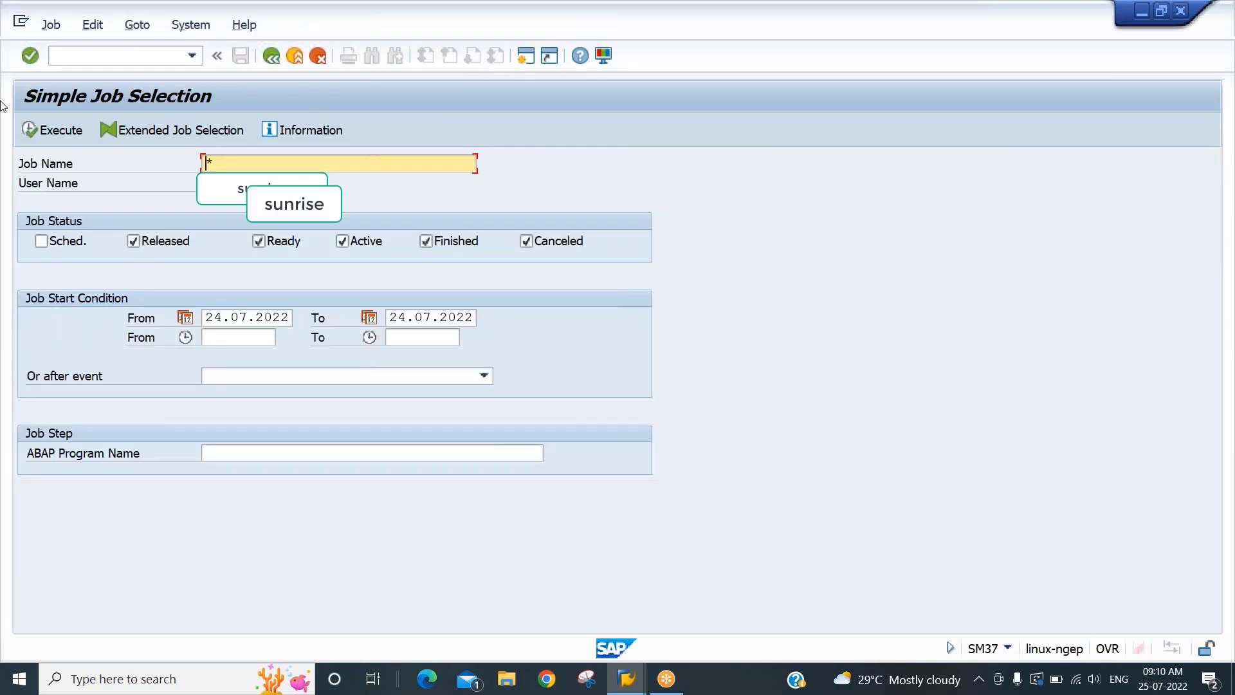
{"action": "left_click", "coordinate": [28, 131]}
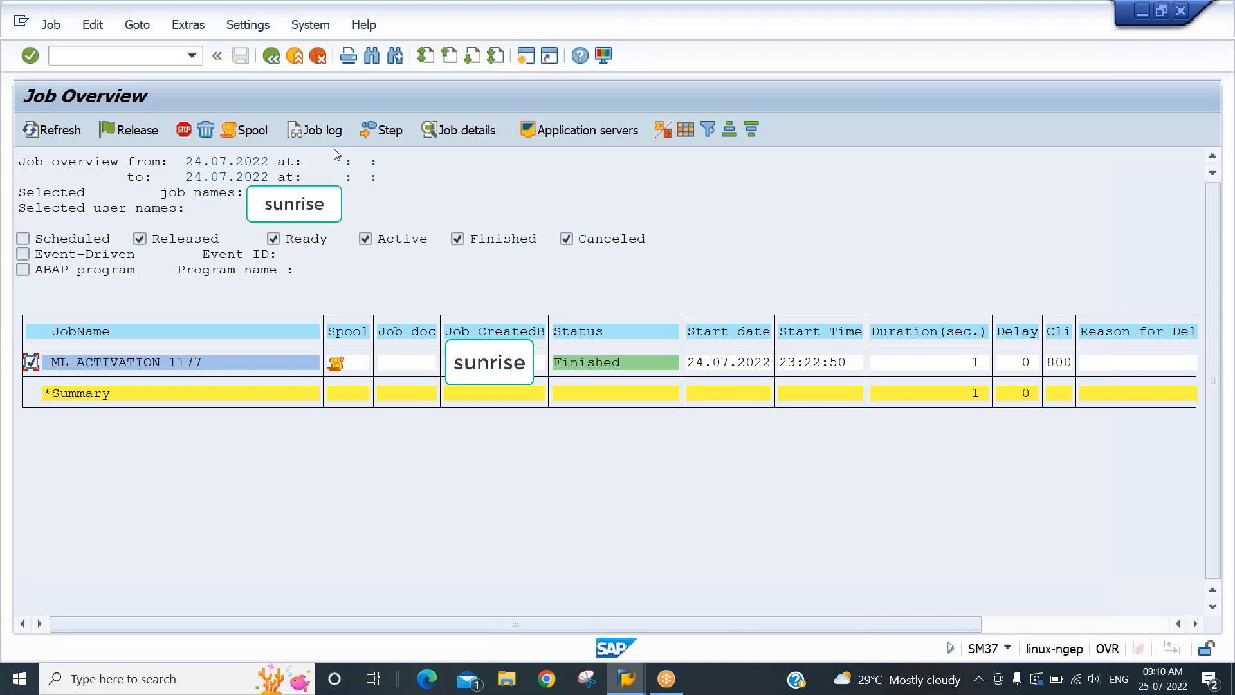
{"action": "left_click", "coordinate": [321, 130]}
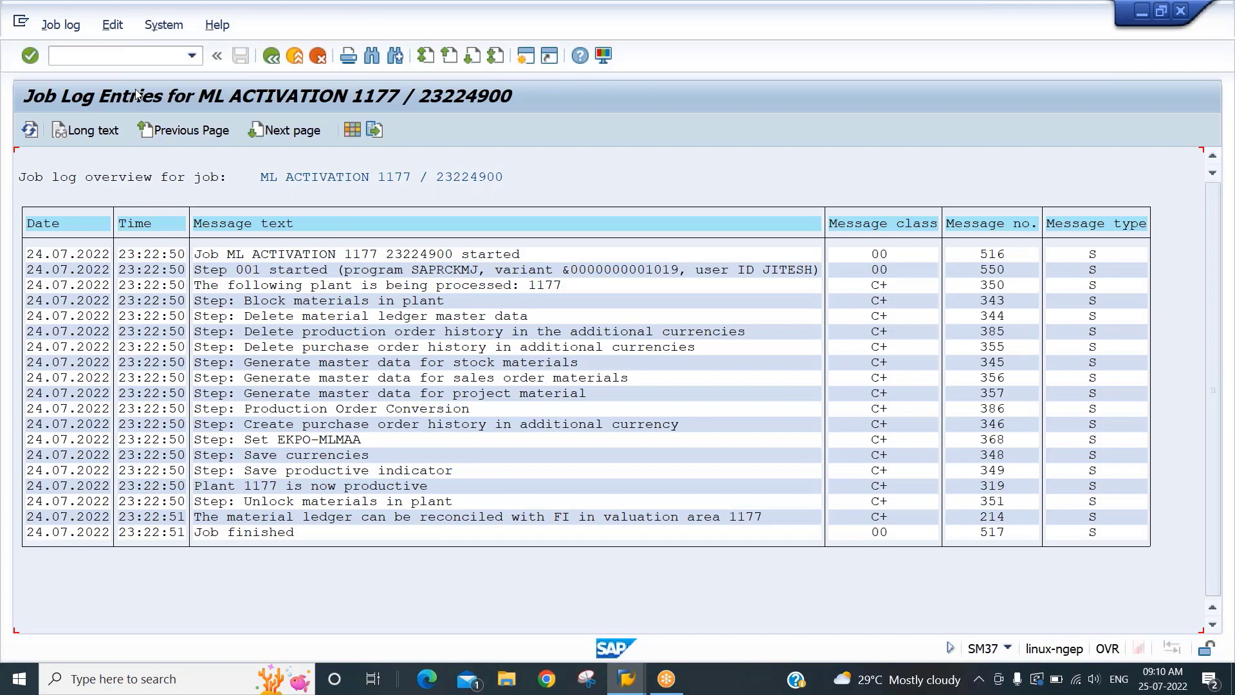
Return to the Create Material session and select the Basic Data 1, Purchasing, MRP 1 and Accounting 1 views for material RM7171
{"action": "key", "text": "alt+Tab"}
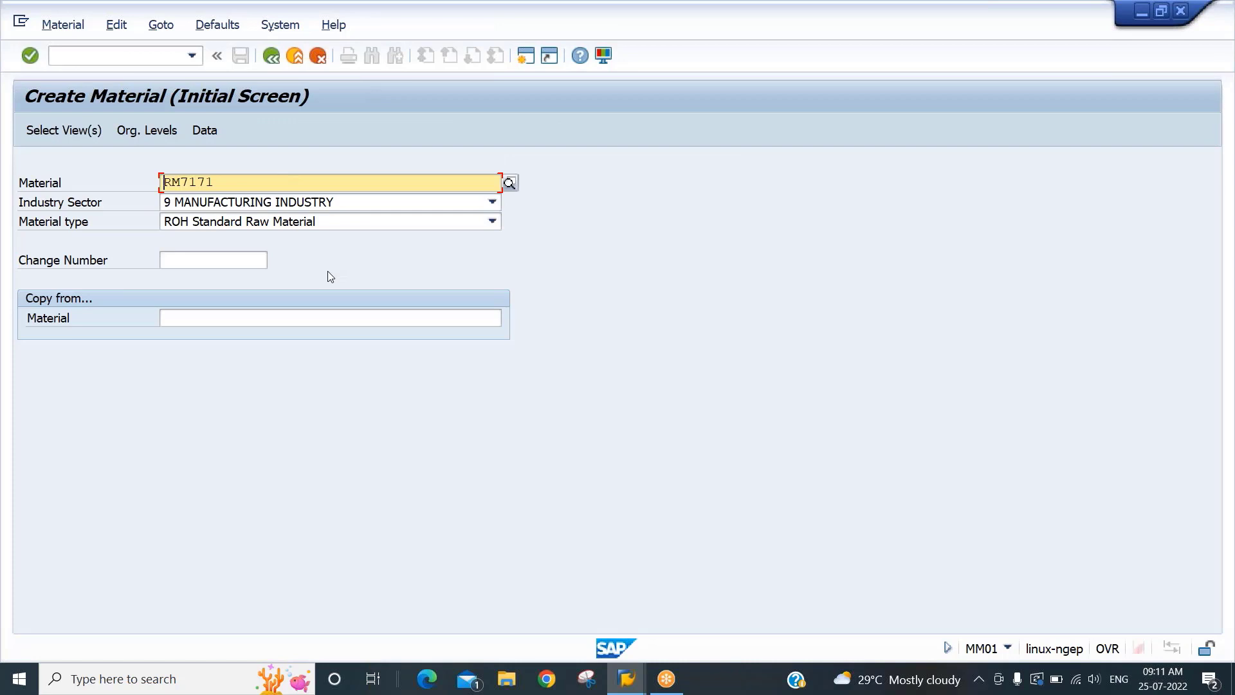
{"action": "key", "text": "Return"}
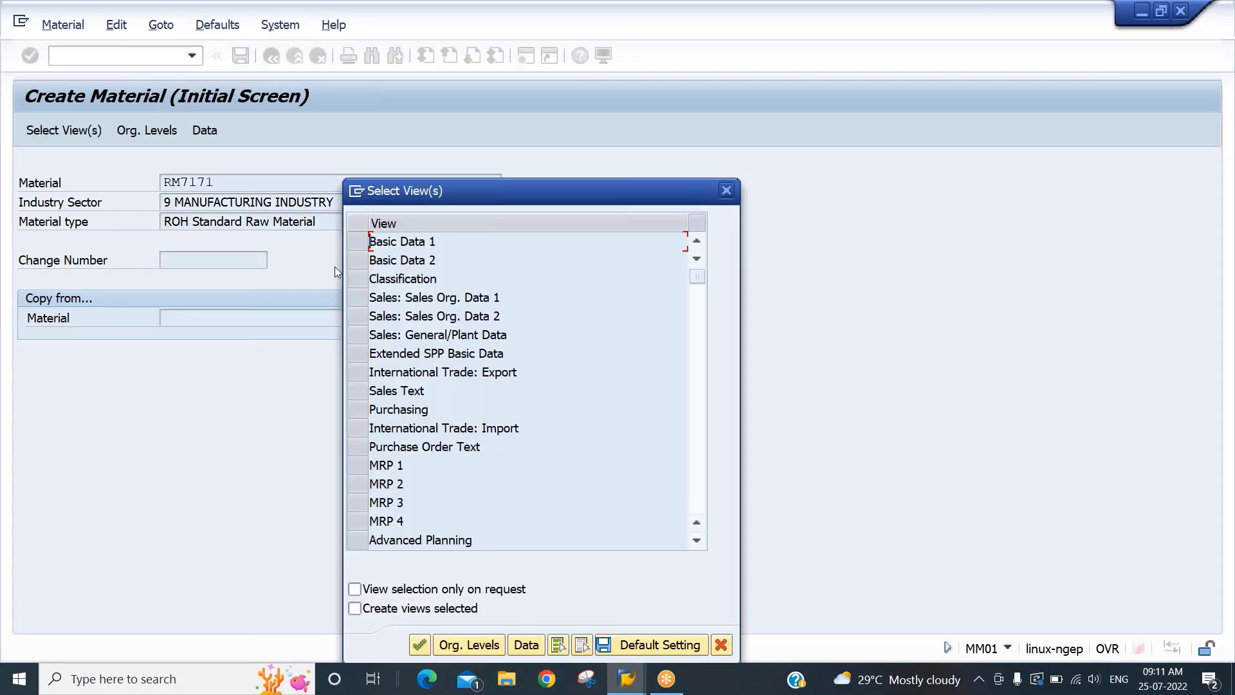
{"action": "left_click", "coordinate": [354, 246]}
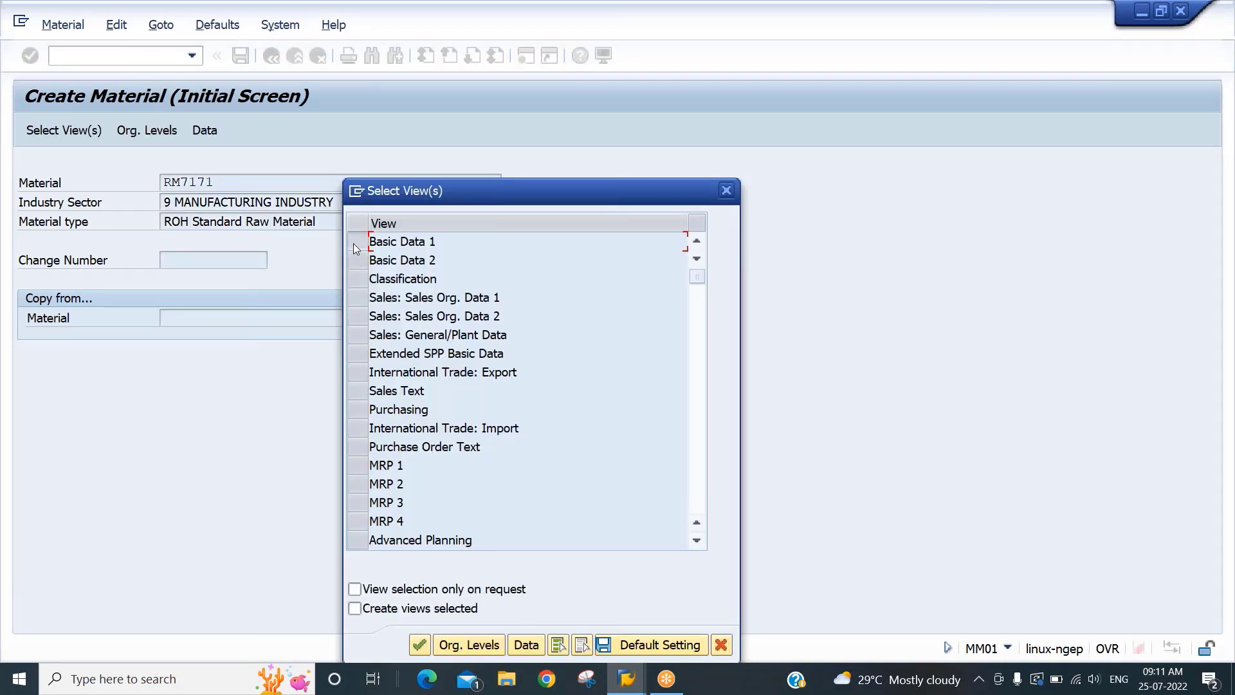
{"action": "left_click", "coordinate": [358, 410]}
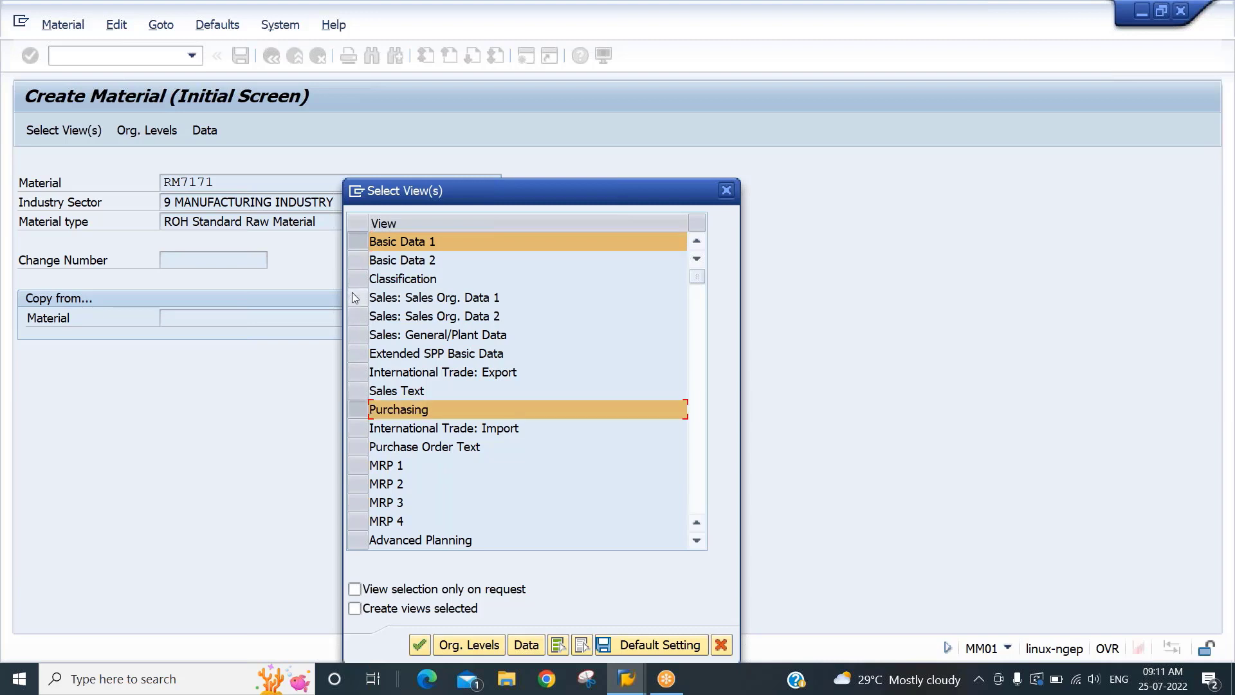
{"action": "left_click", "coordinate": [362, 481]}
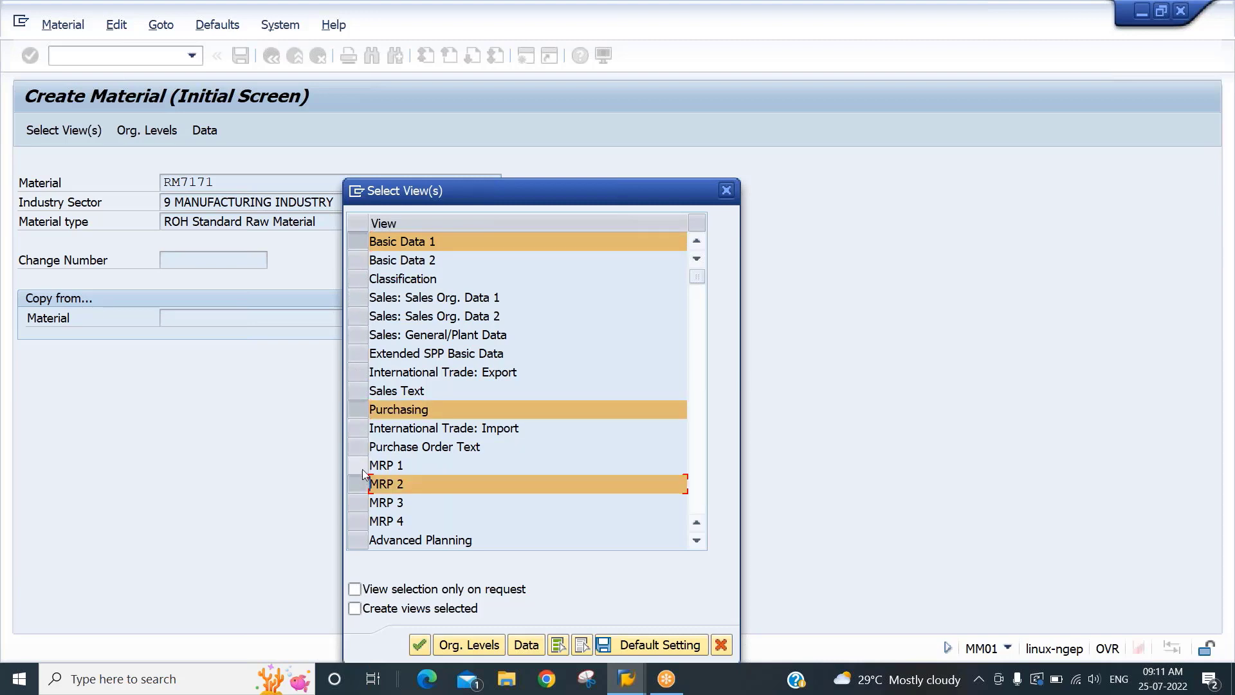
{"action": "left_click", "coordinate": [361, 468]}
{"action": "left_click", "coordinate": [360, 485]}
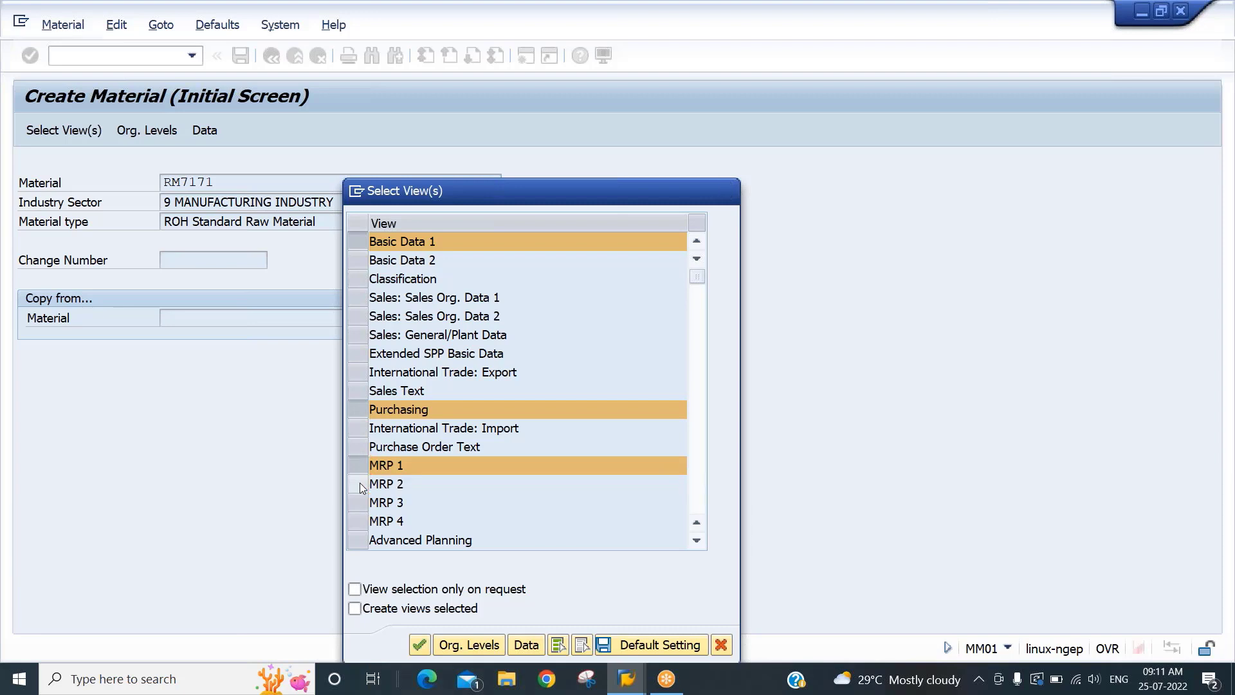
{"action": "scroll", "coordinate": [360, 476], "scroll_direction": "down", "scroll_amount": 5}
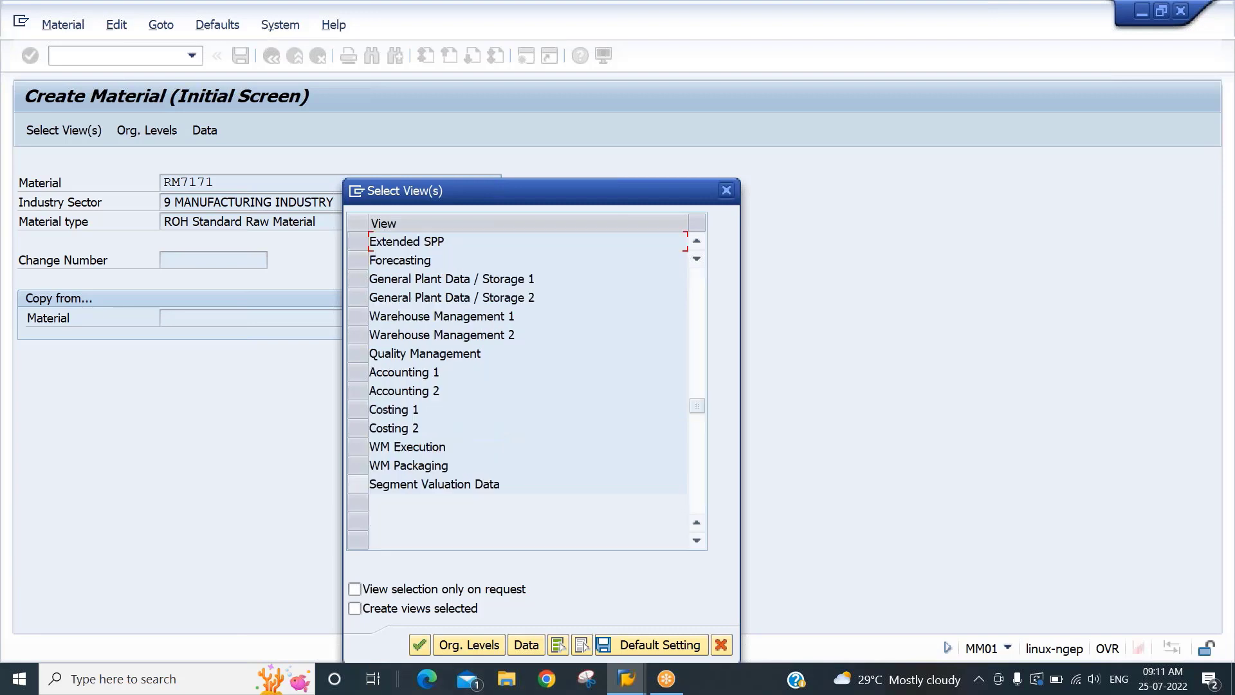
{"action": "left_click", "coordinate": [361, 375]}
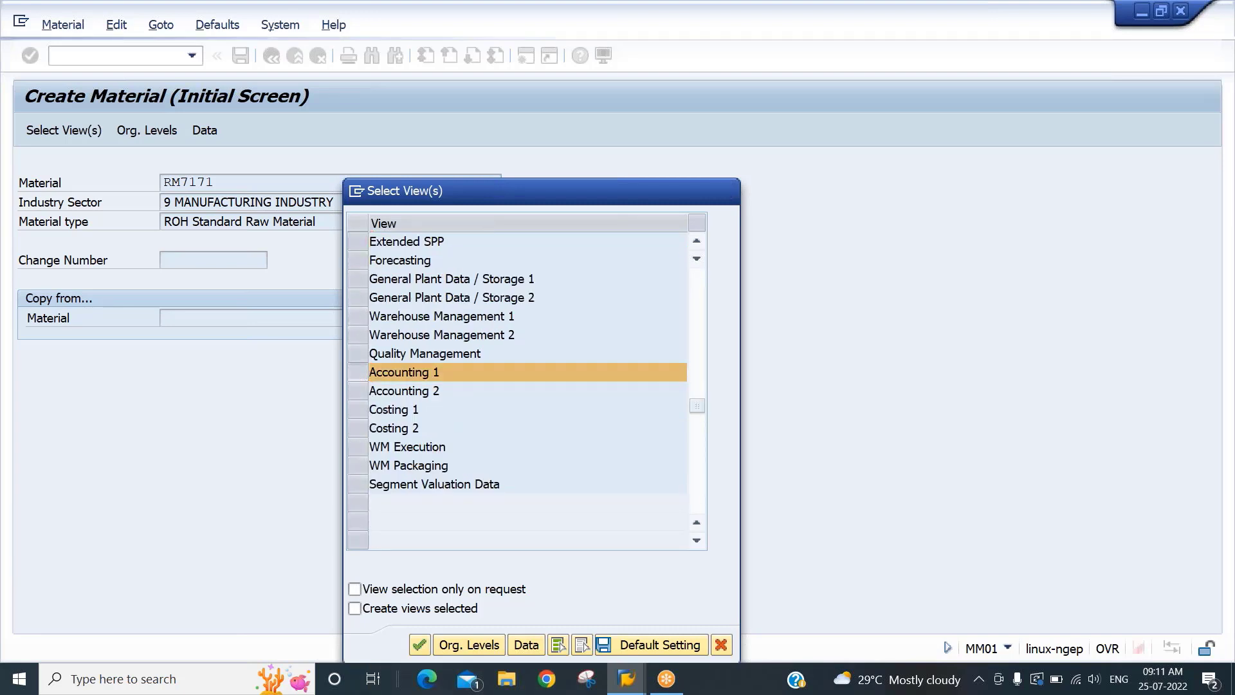
{"action": "key", "text": "Return"}
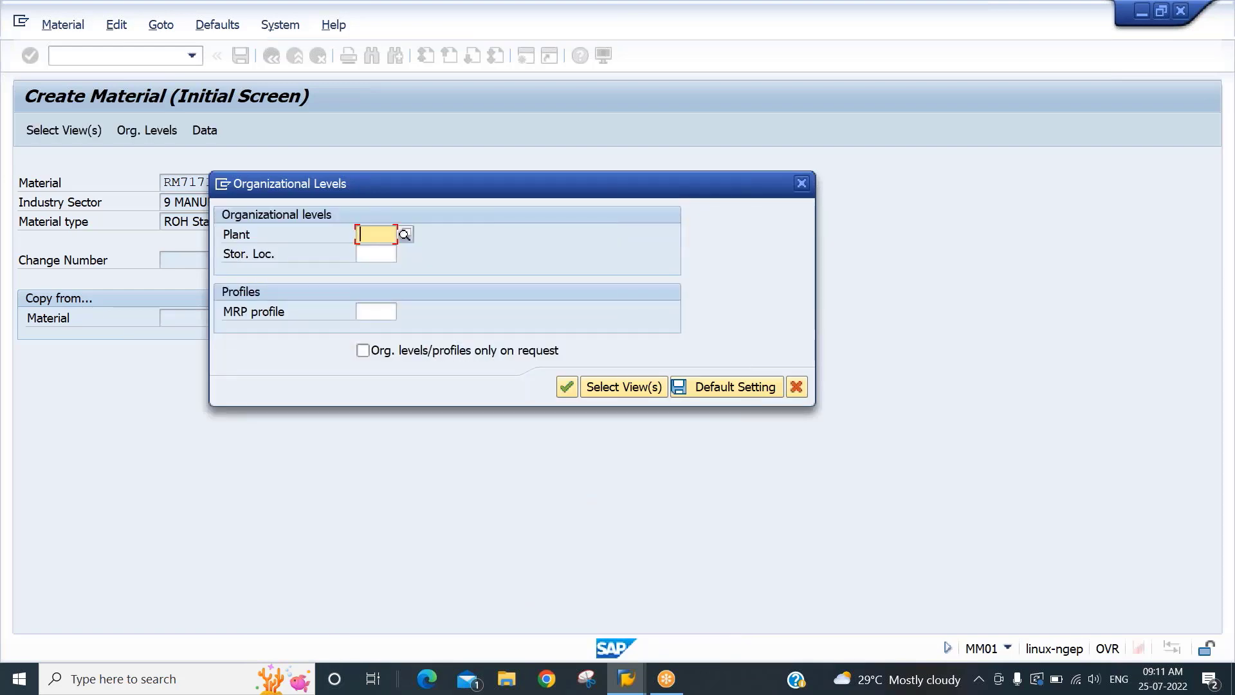
Set both the plant and the storage location of material RM7171 to 1177 and confirm the organizational levels
{"action": "type", "text": "1177"}
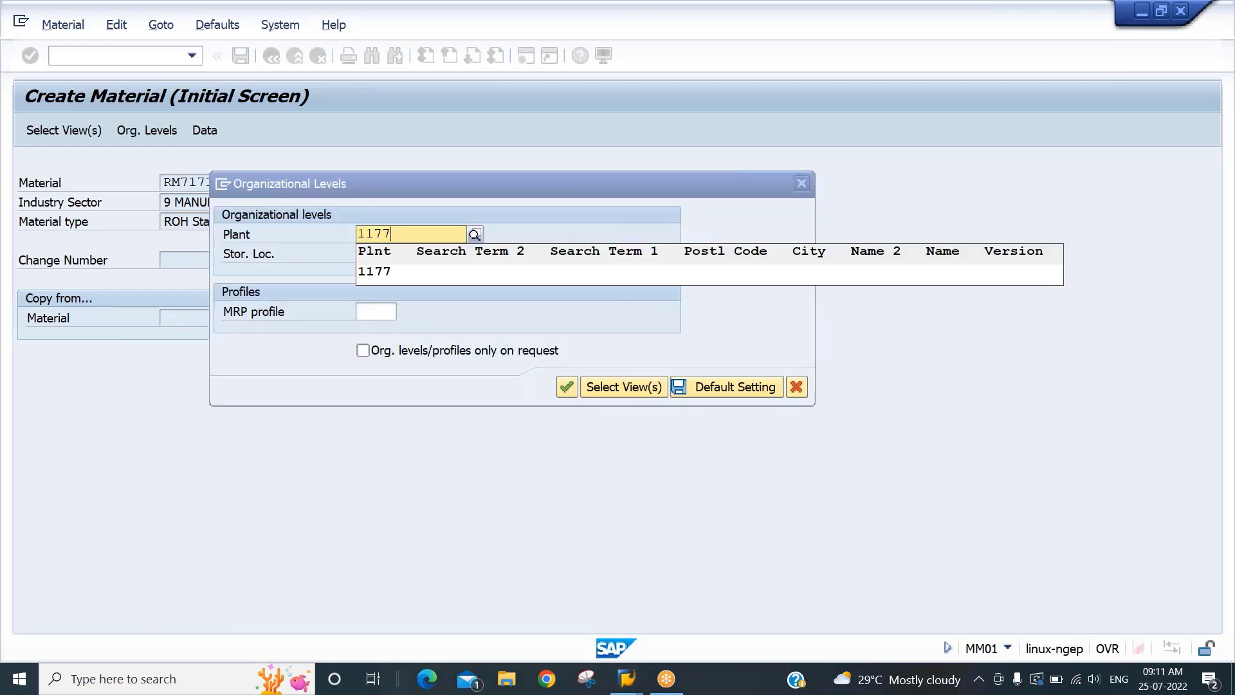
{"action": "key", "text": "Tab"}
{"action": "type", "text": "1177"}
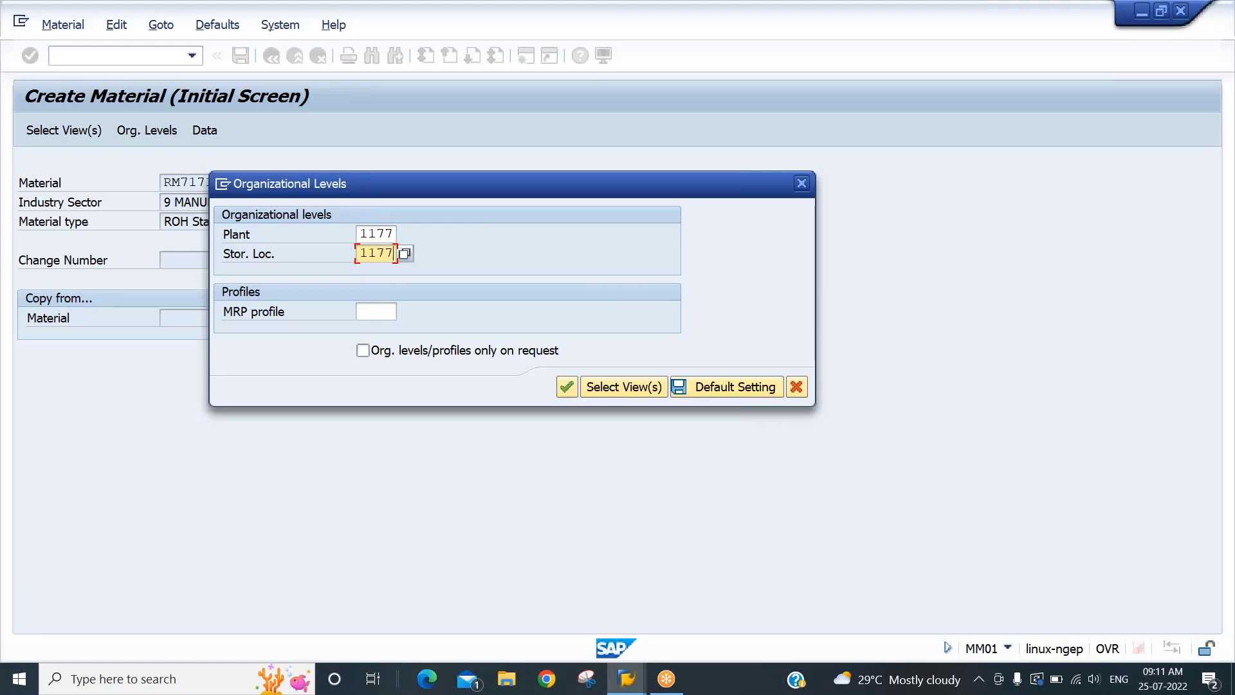
{"action": "key", "text": "Tab"}
{"action": "key", "text": "Tab"}
{"action": "key", "text": "Tab"}
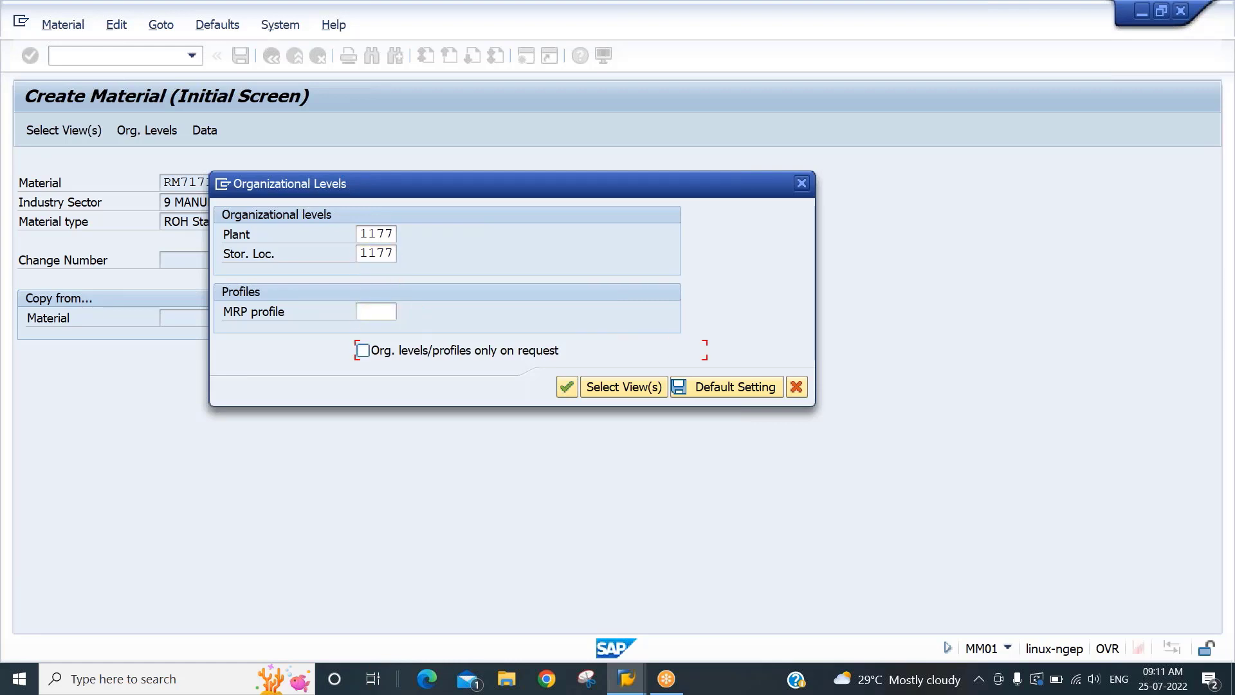
{"action": "key", "text": "Return"}
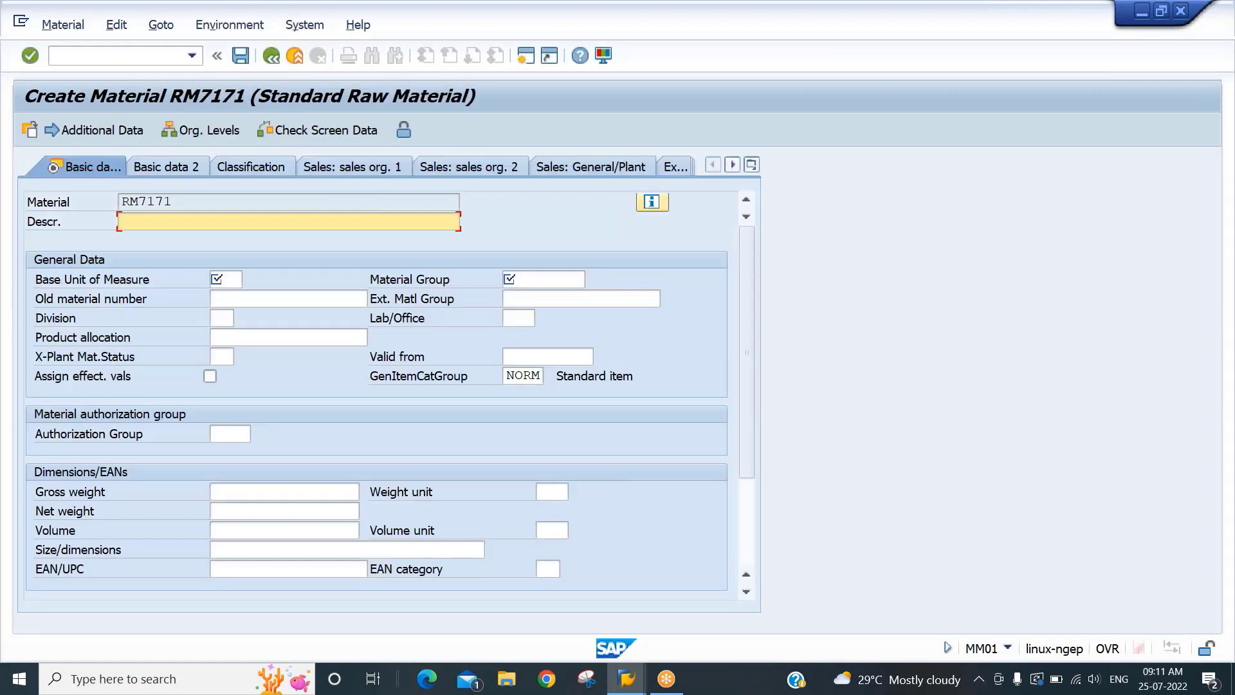